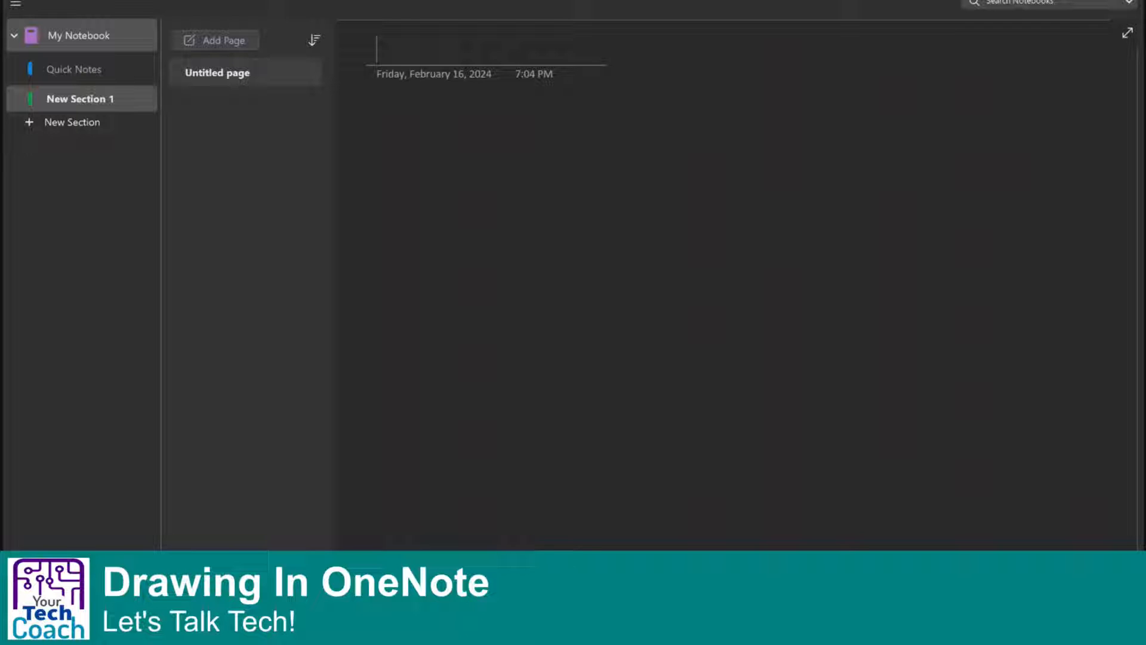
Step: Title the untitled page "Test"
type("Test")
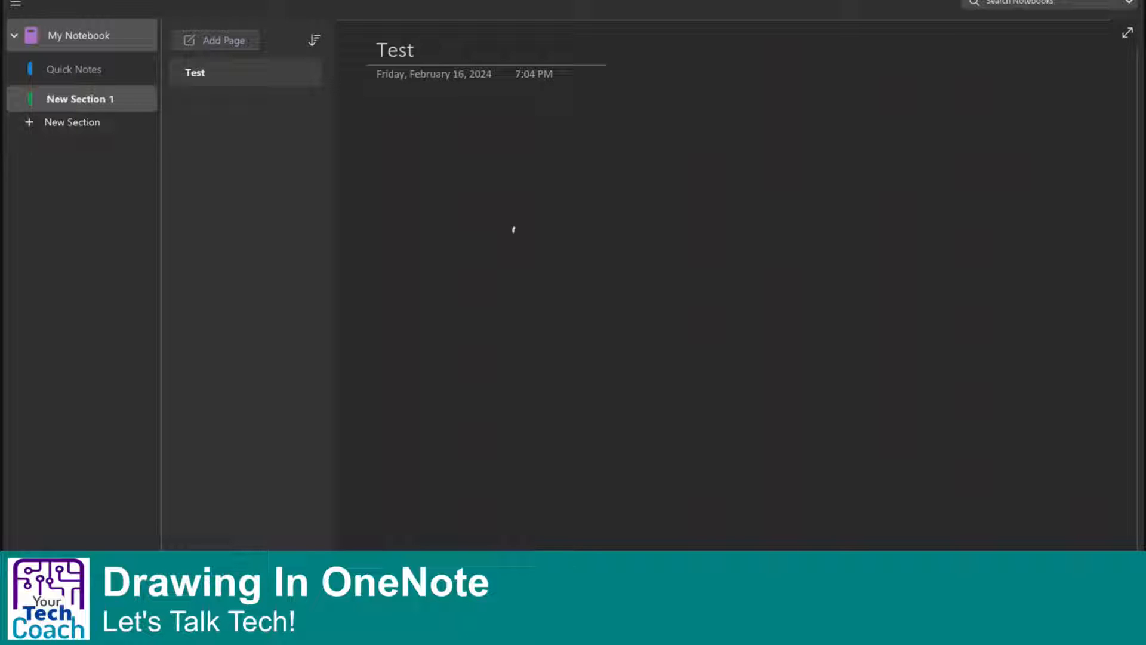
Step: Examine the thickness and colour options of the white and red pens and the pen types that can be added
left_click(146, 1)
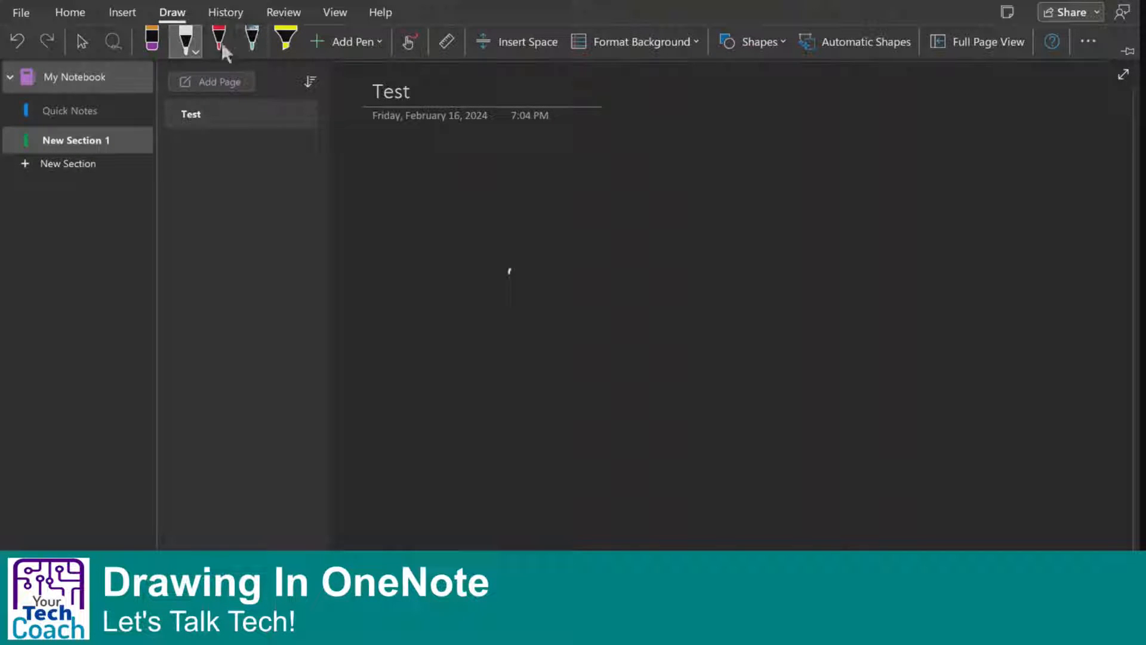
left_click(192, 51)
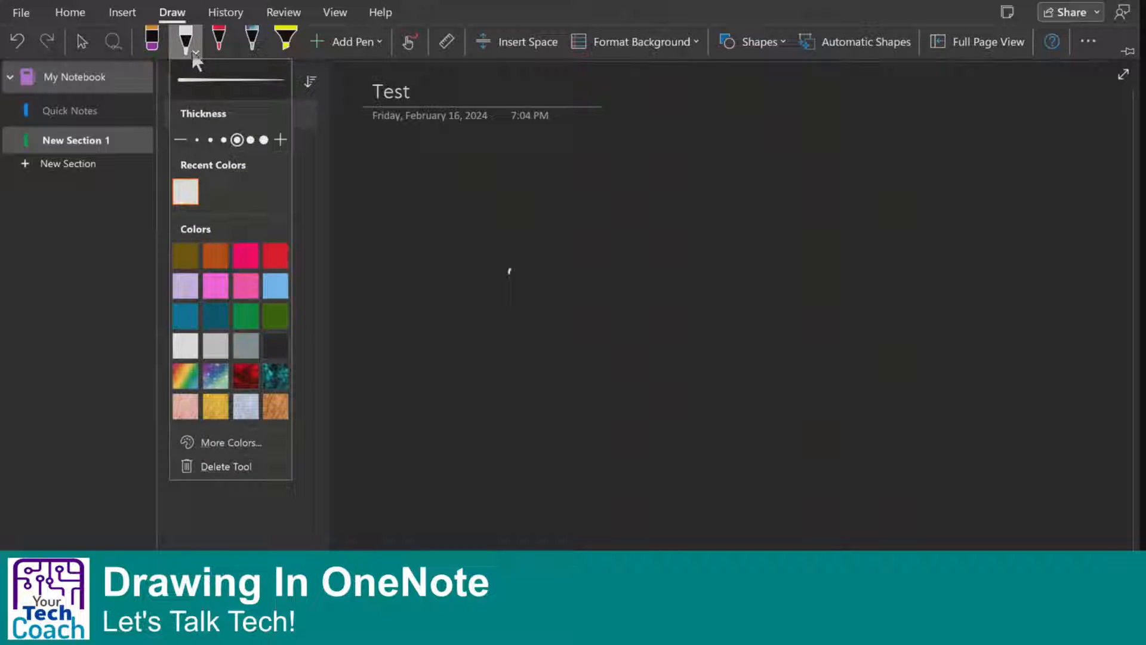
left_click(213, 48)
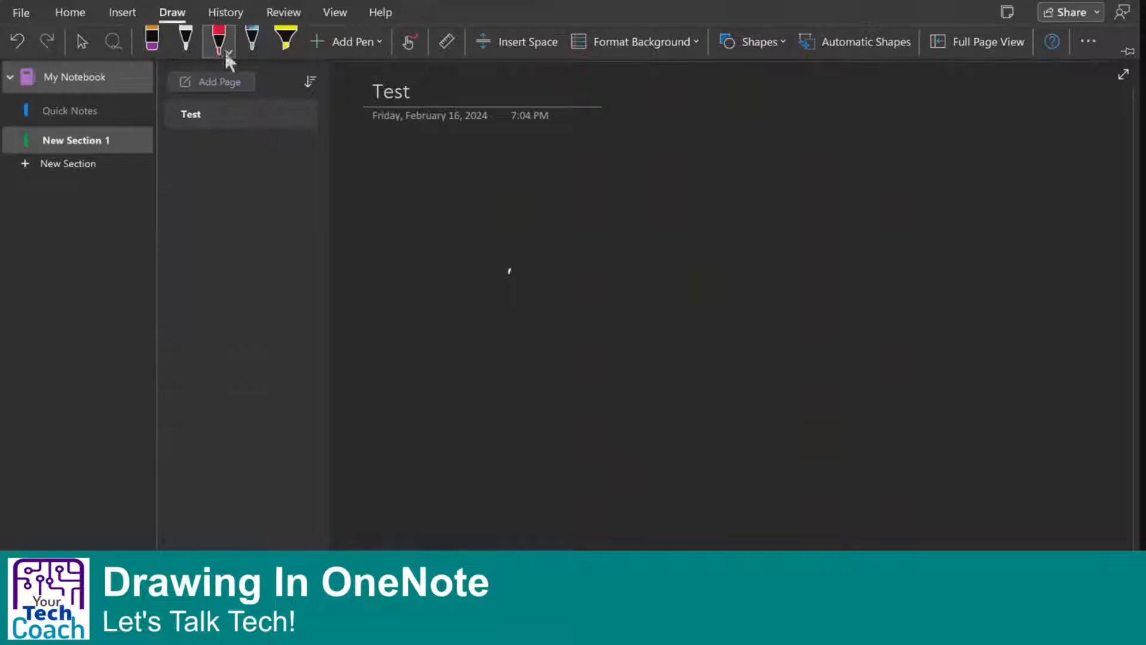
left_click(228, 53)
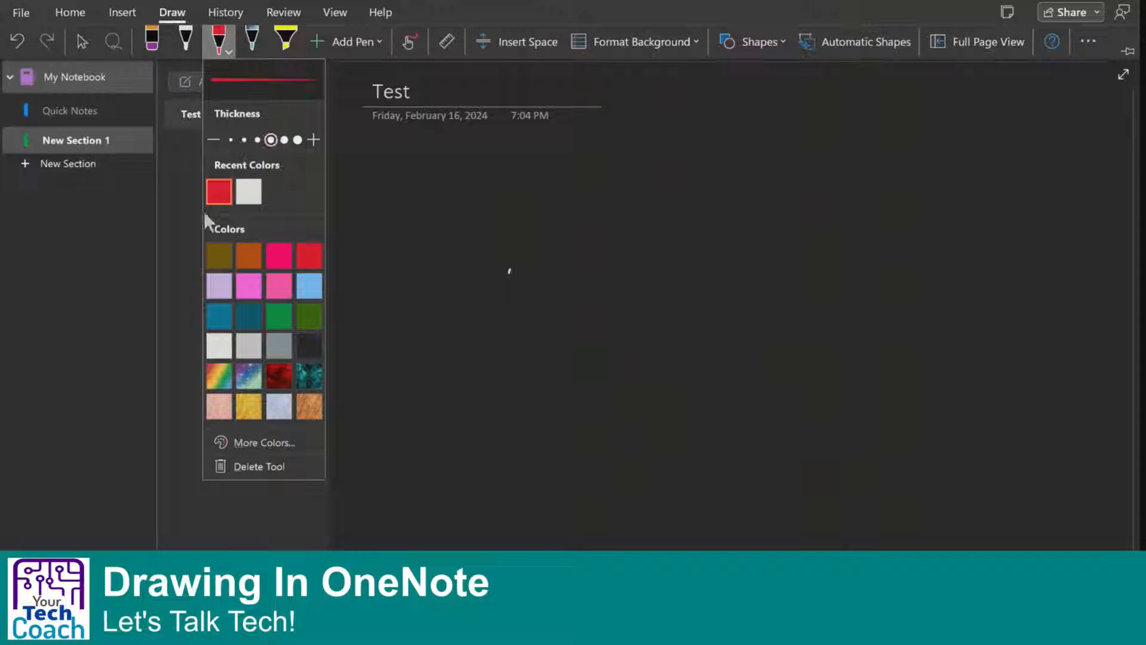
left_click(298, 140)
left_click(318, 42)
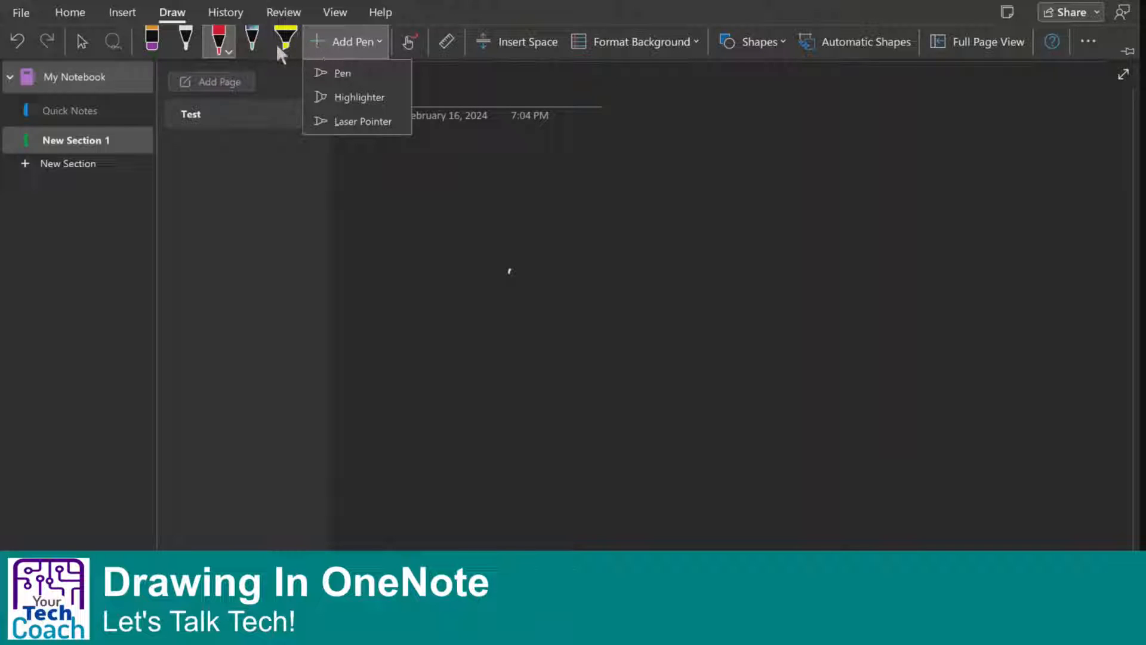
Step: With the white pen, sketch a flowchart: circle, arrow to a square, arrow down to a diamond, and an arrow out of each side of the diamond
left_click(187, 45)
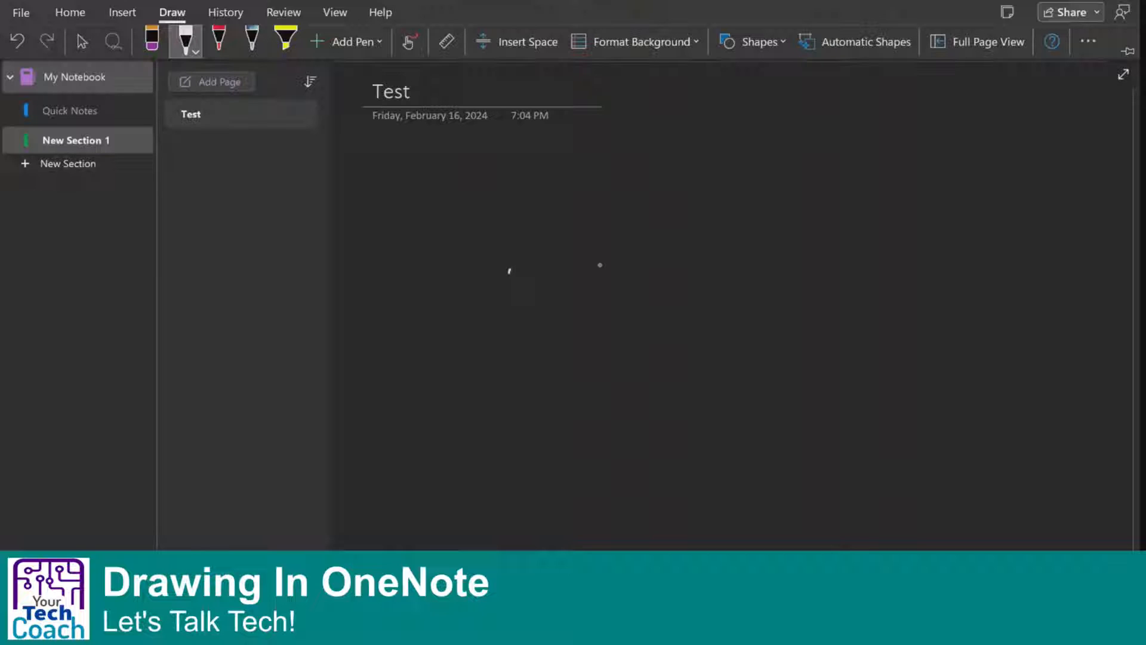
mouse_move(510, 272)
left_mouse_down()
mouse_move(512, 326)
mouse_move(520, 271)
mouse_move(664, 292)
mouse_move(651, 324)
left_mouse_up()
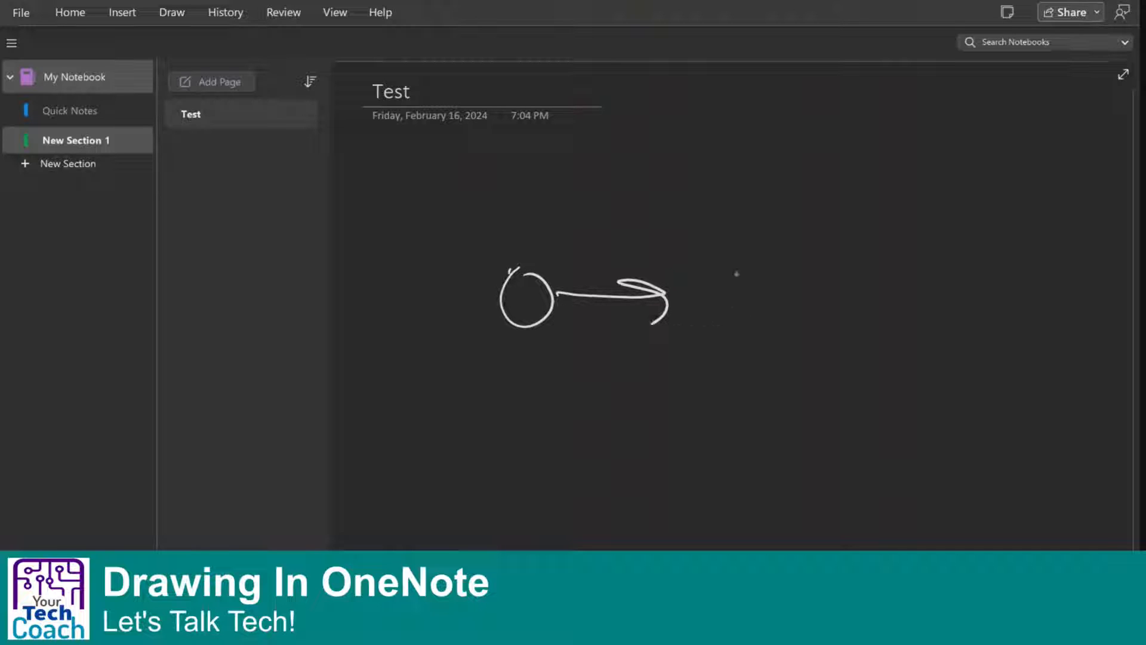
mouse_move(716, 258)
left_mouse_down()
mouse_move(712, 329)
mouse_move(816, 295)
mouse_move(712, 329)
left_mouse_up()
mouse_move(777, 346)
left_mouse_down()
mouse_move(776, 429)
mouse_move(810, 409)
mouse_move(770, 434)
mouse_move(758, 550)
left_mouse_up()
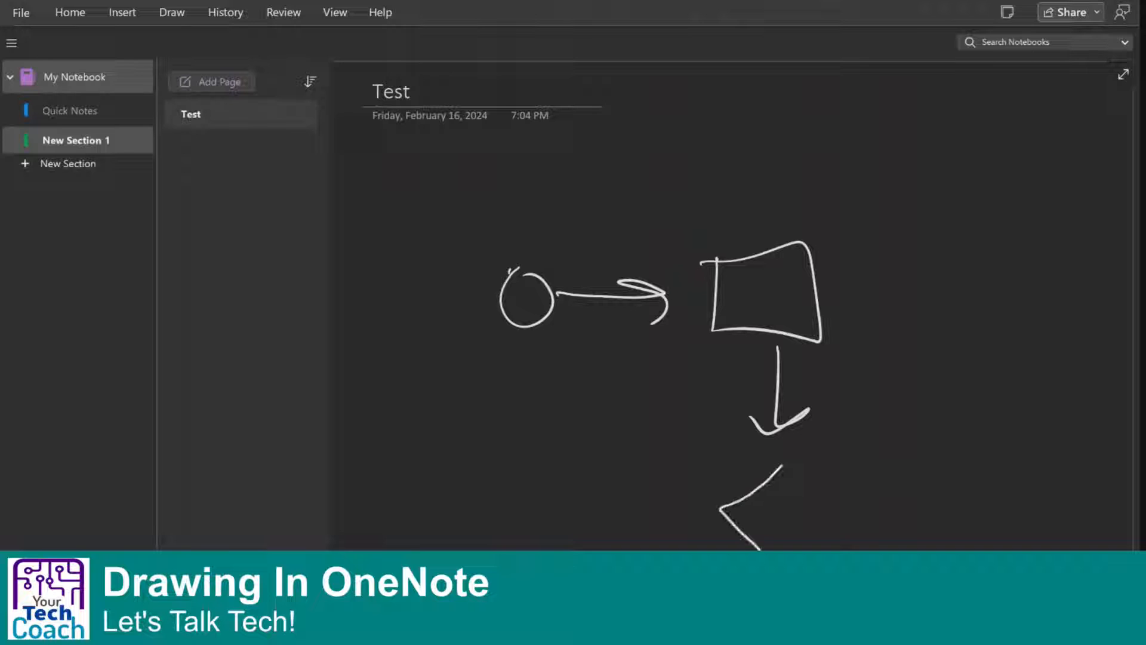
left_click_drag(786, 472, 803, 550)
mouse_move(720, 507)
left_mouse_down()
mouse_move(617, 513)
mouse_move(634, 459)
left_mouse_up()
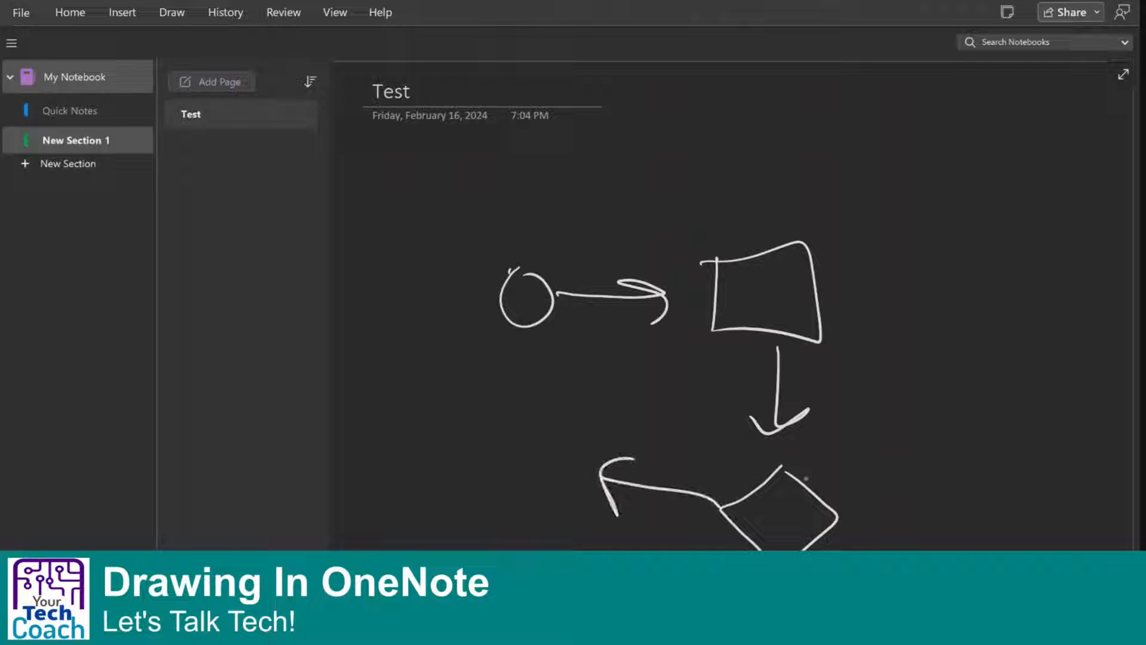
left_click_drag(862, 513, 949, 512)
mouse_move(897, 485)
left_mouse_down()
mouse_move(956, 525)
mouse_move(941, 539)
left_mouse_up()
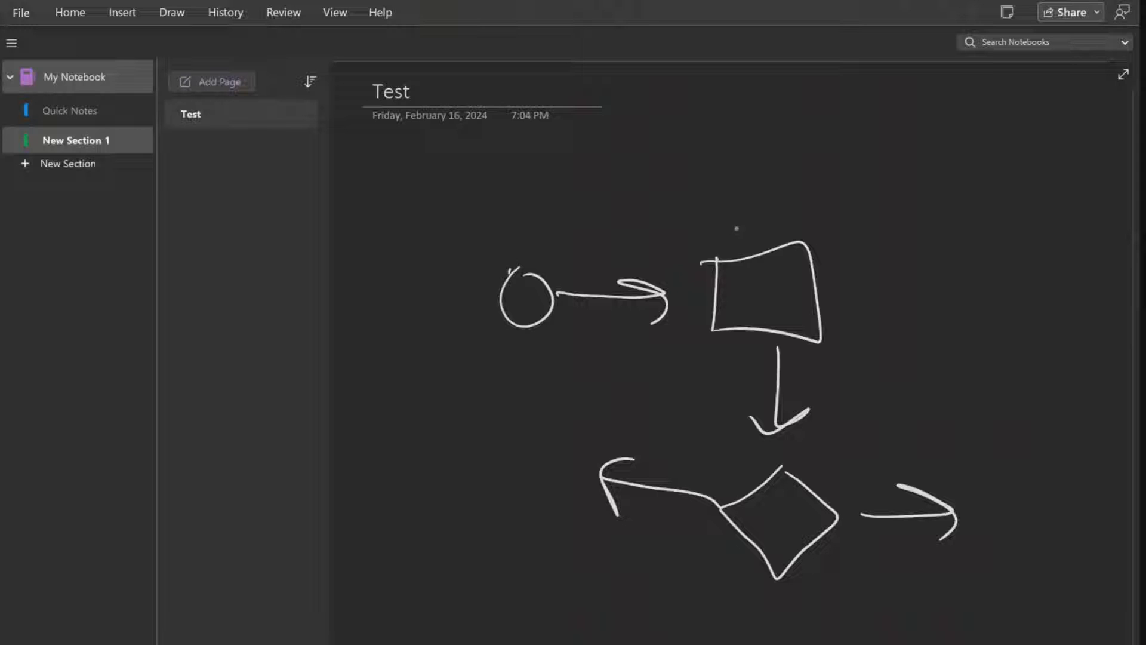
Step: Handwrite the label "Hello" above the square
mouse_move(724, 220)
left_mouse_down()
mouse_move(726, 251)
mouse_move(767, 240)
left_mouse_up()
left_click_drag(779, 194, 784, 231)
mouse_move(795, 186)
left_mouse_down()
mouse_move(801, 230)
mouse_move(832, 209)
left_mouse_up()
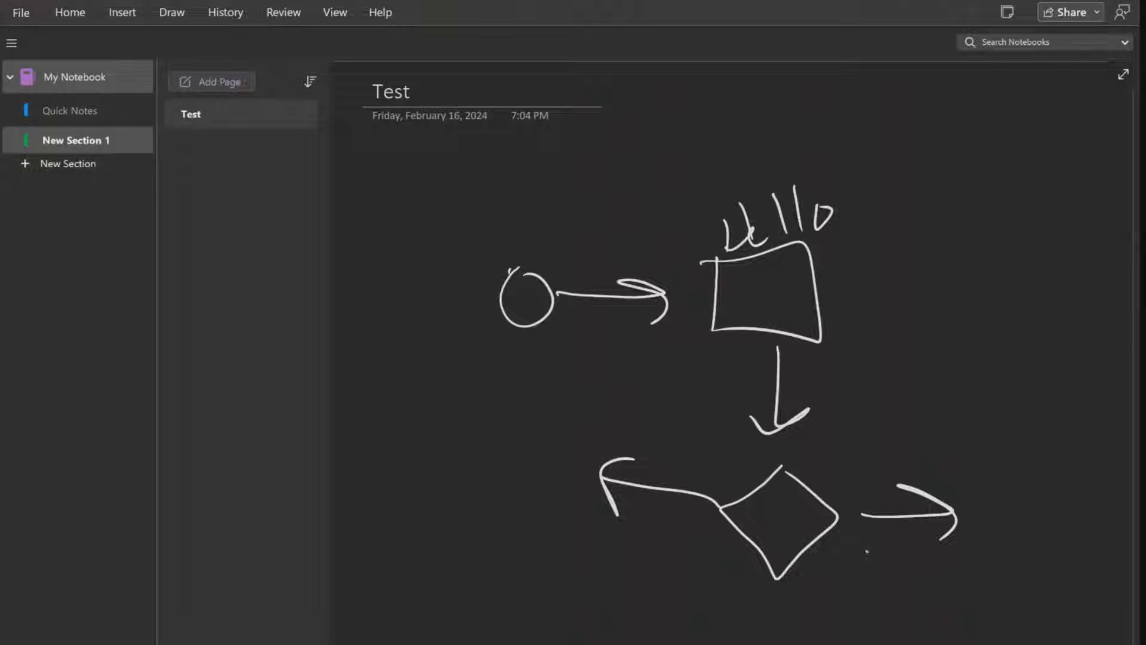
Step: Handwrite "Yes" below the diamond's right-hand arrow and "No" below its left-hand arrow
left_click_drag(867, 551, 879, 578)
left_click_drag(895, 546, 880, 614)
left_click_drag(915, 573, 932, 581)
left_click_drag(970, 543, 964, 578)
mouse_move(627, 587)
left_mouse_down()
mouse_move(663, 541)
mouse_move(705, 534)
left_mouse_up()
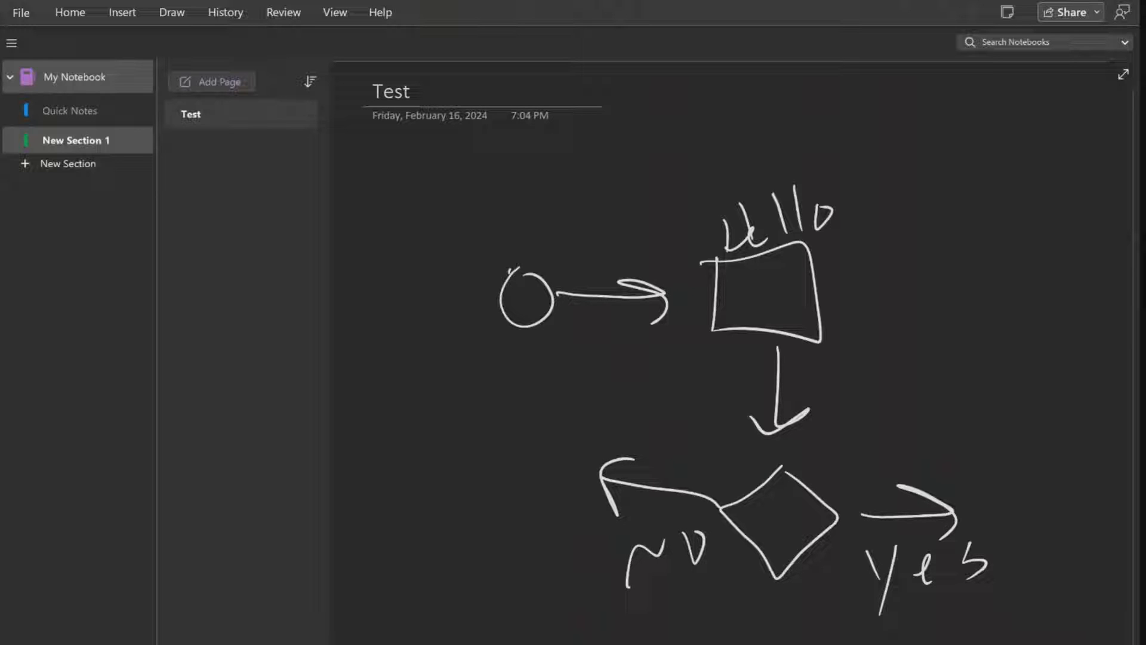
Step: Change the white pen's colour to red and draw a circle around the handwritten "No"
left_click(172, 12)
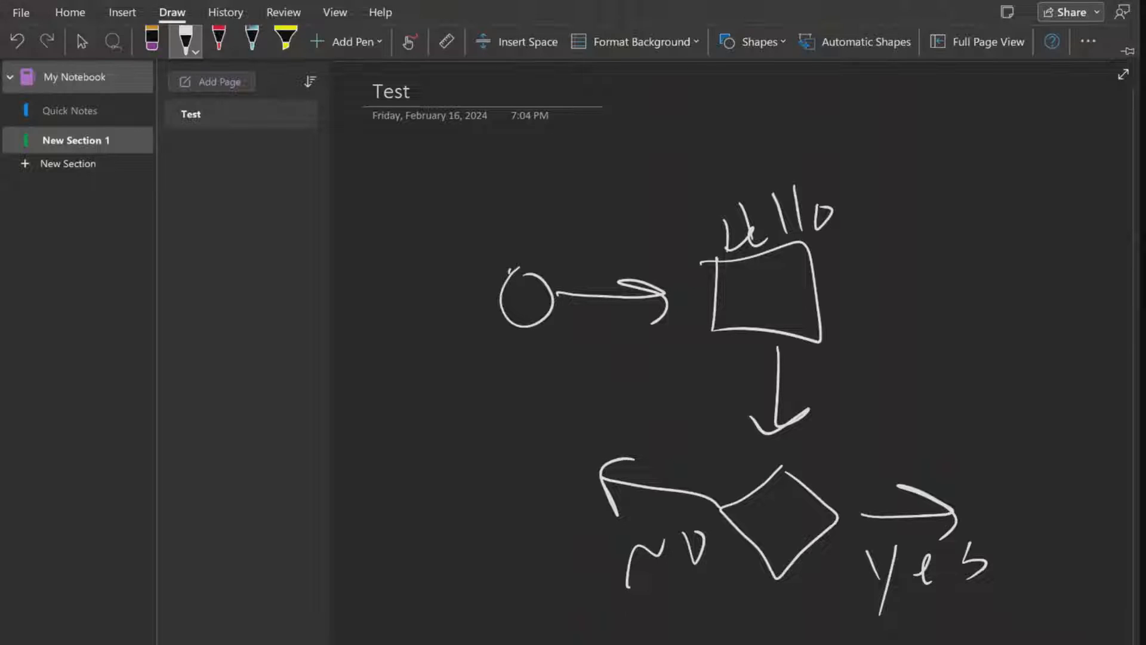
left_click(190, 43)
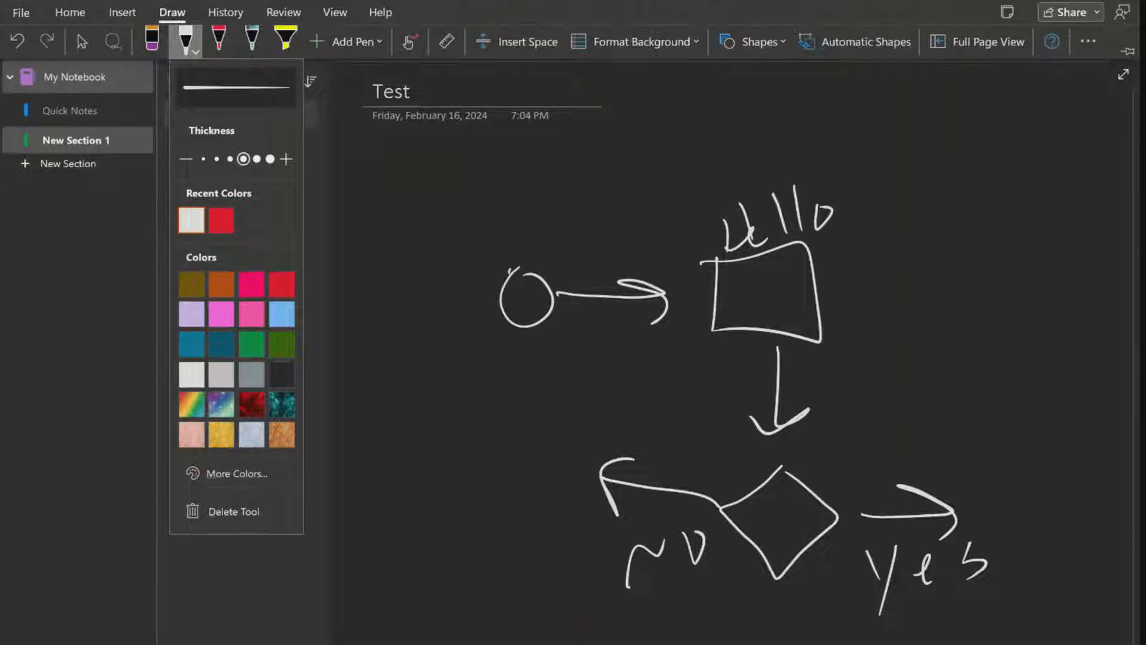
left_click(219, 222)
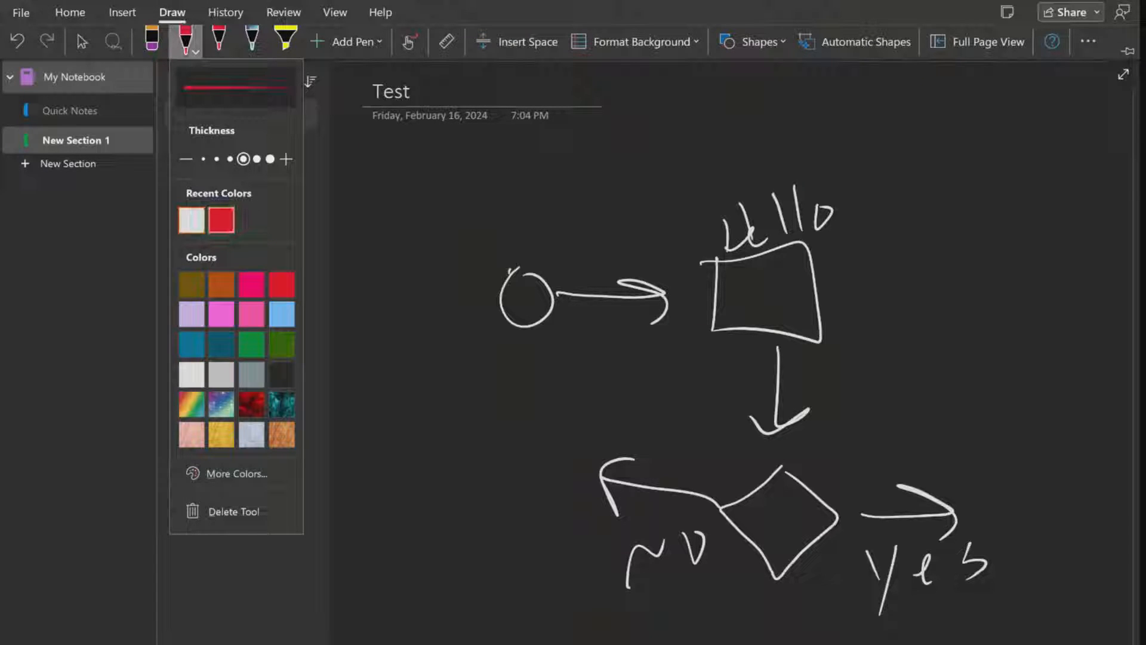
mouse_move(718, 526)
left_mouse_down()
mouse_move(678, 510)
mouse_move(734, 554)
mouse_move(708, 518)
left_mouse_up()
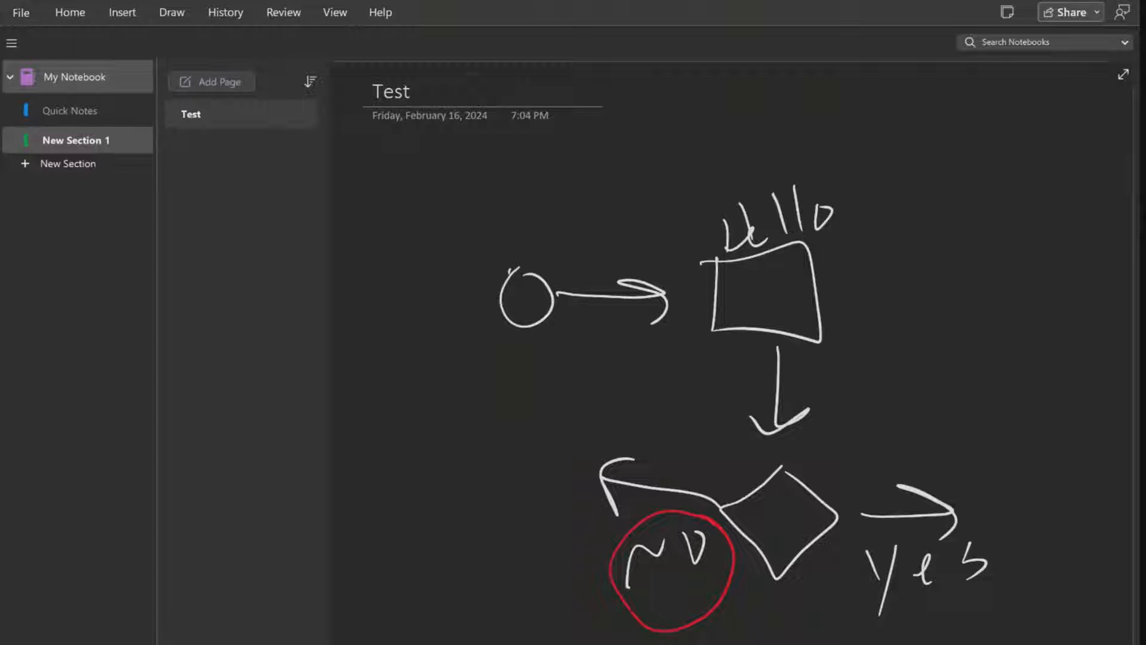
Step: Change the current pen's colour back to white
left_click(172, 13)
left_click(188, 42)
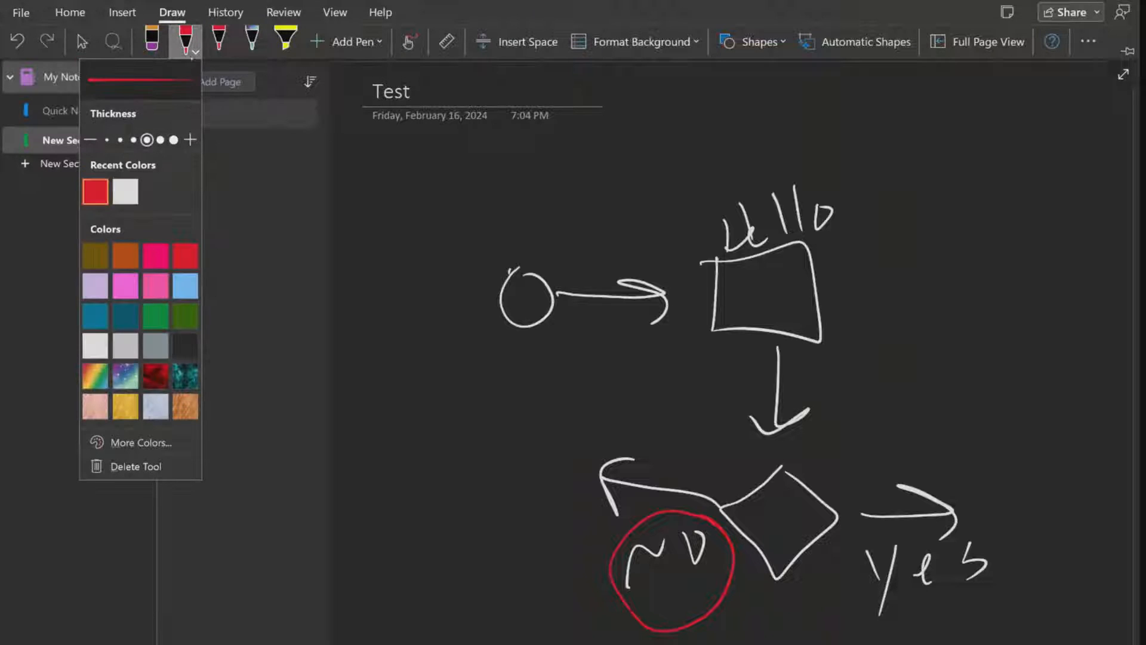
left_click(126, 192)
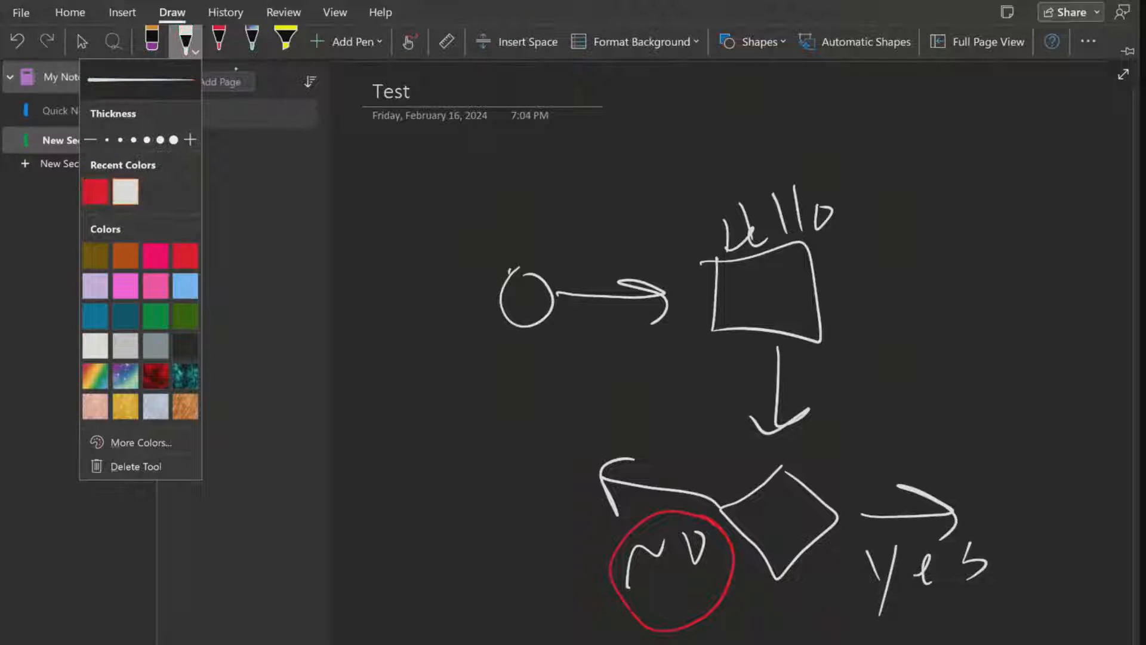
left_click(236, 69)
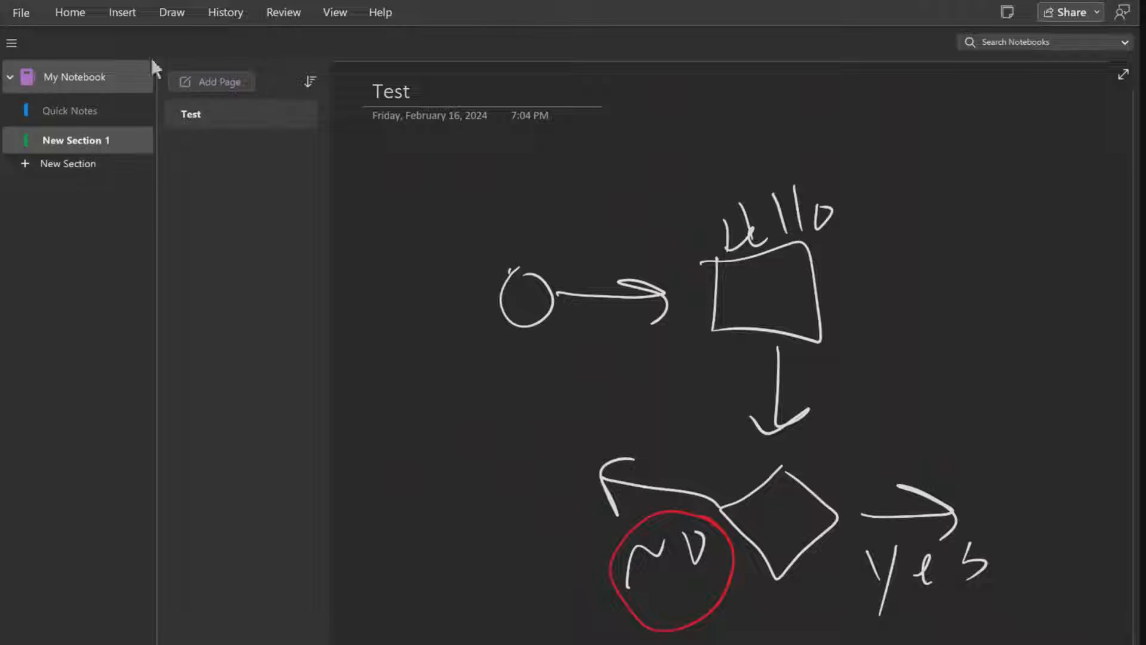
Step: Add a text note reading "ghhhguguggugu" in the empty area below and left of the flowchart's circle
left_click(69, 18)
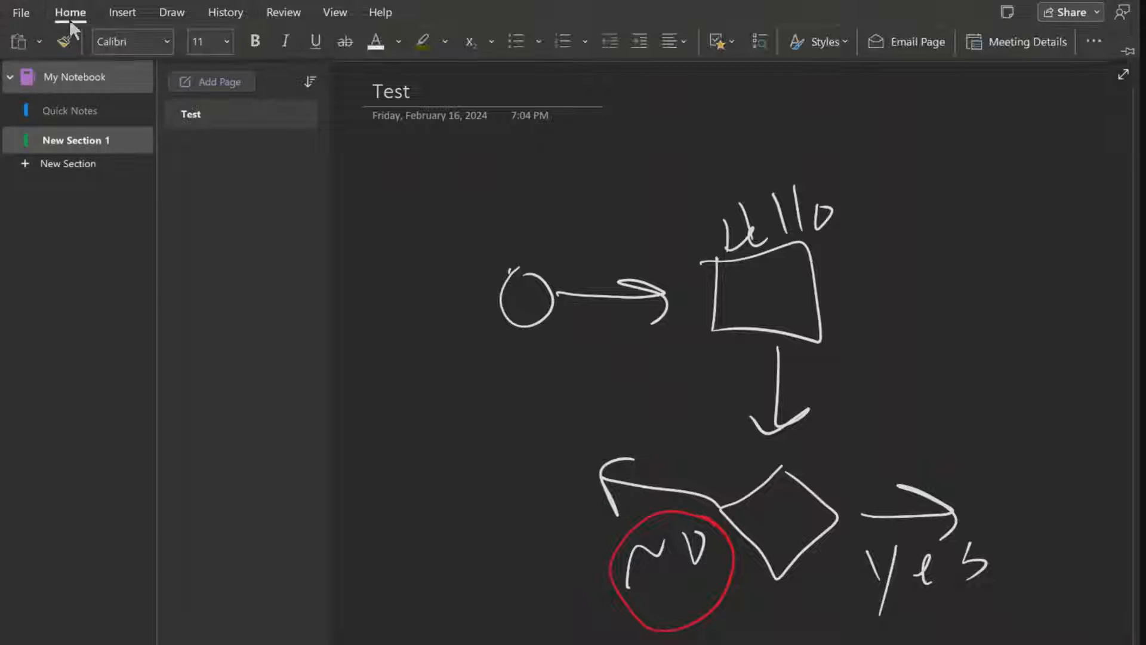
left_click(123, 41)
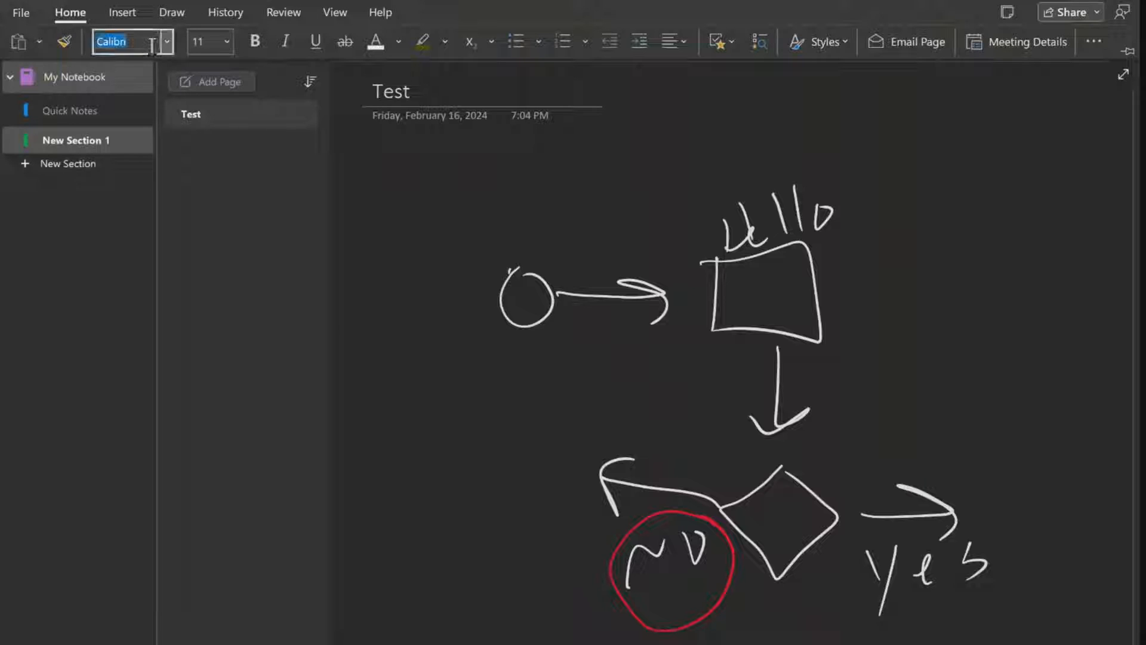
left_click(388, 410)
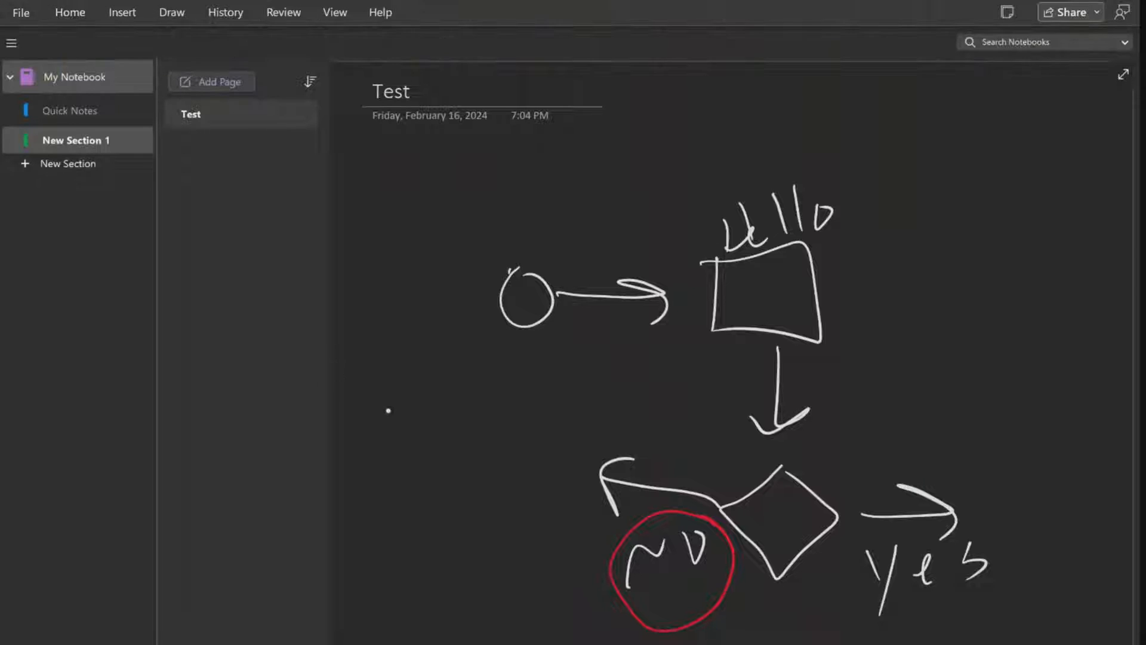
type("ghhhguguggugu")
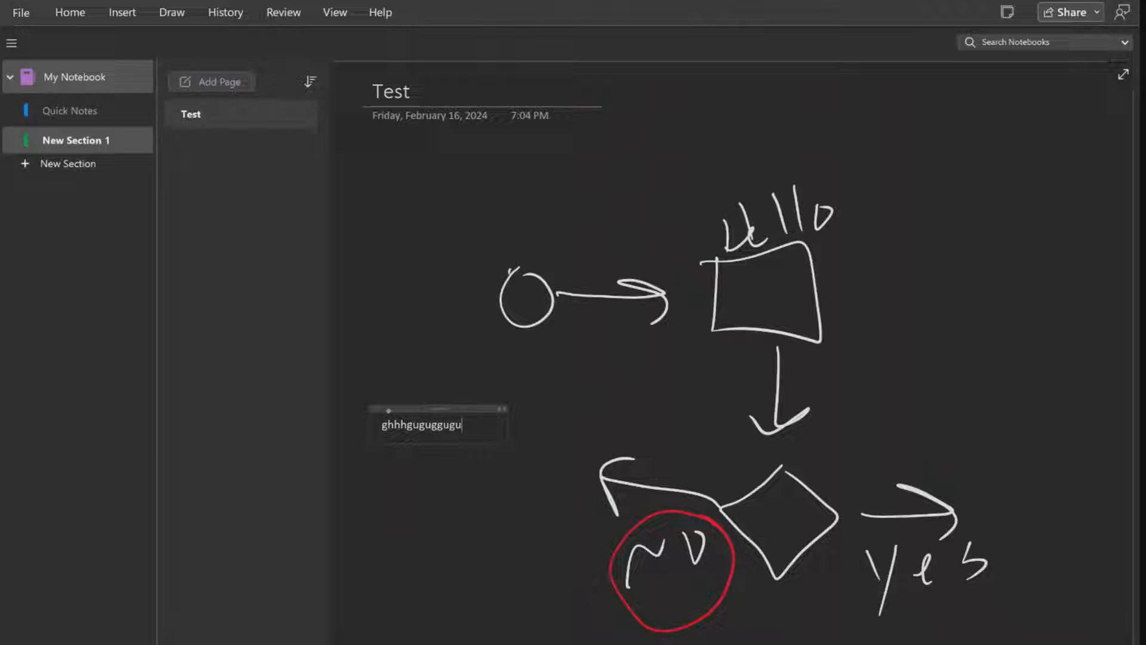
Step: Show the drawing tools and keep the ribbon permanently expanded
left_click(173, 13)
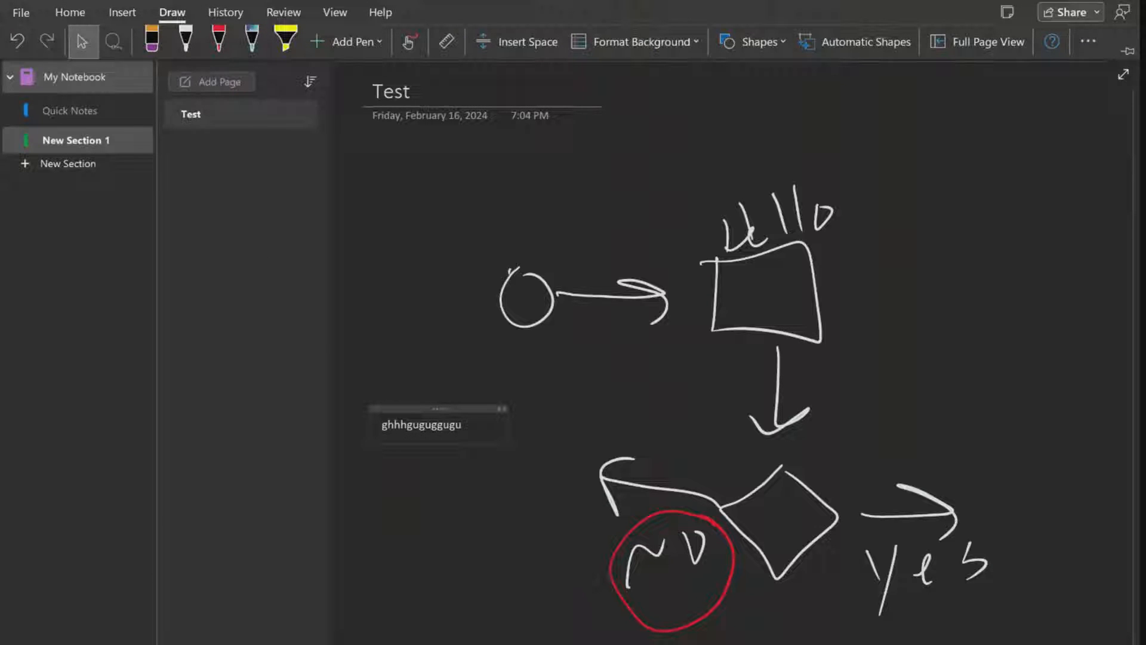
left_click(1127, 54)
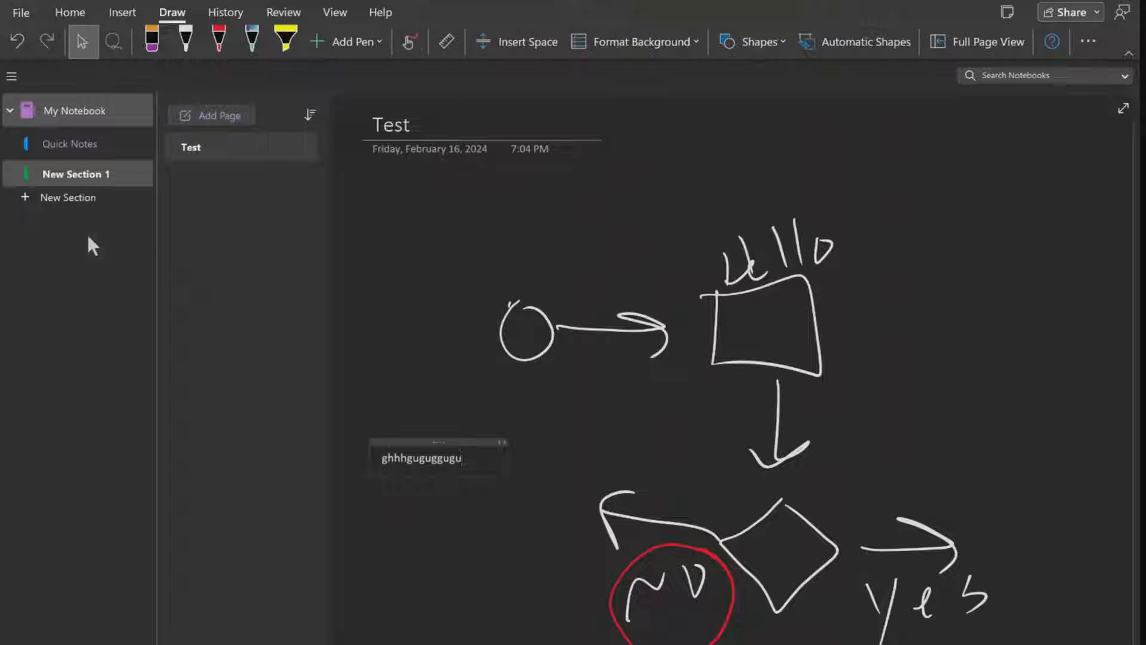
Step: Add a new section to the notebook and title its first page "Test2"
left_click(67, 203)
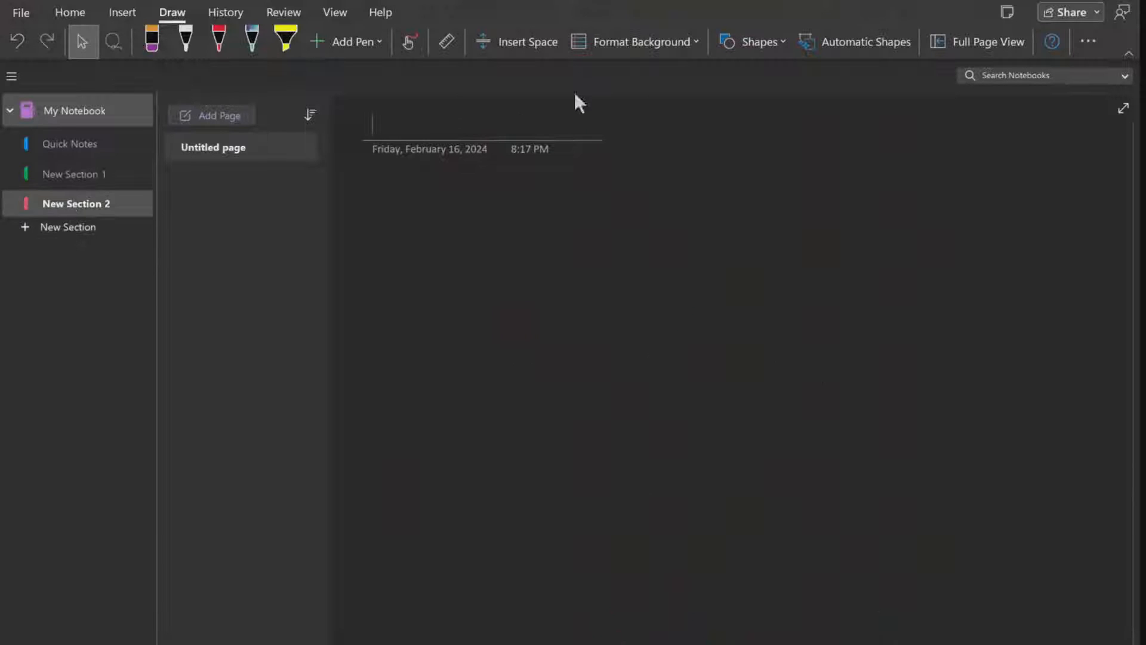
type("Test2")
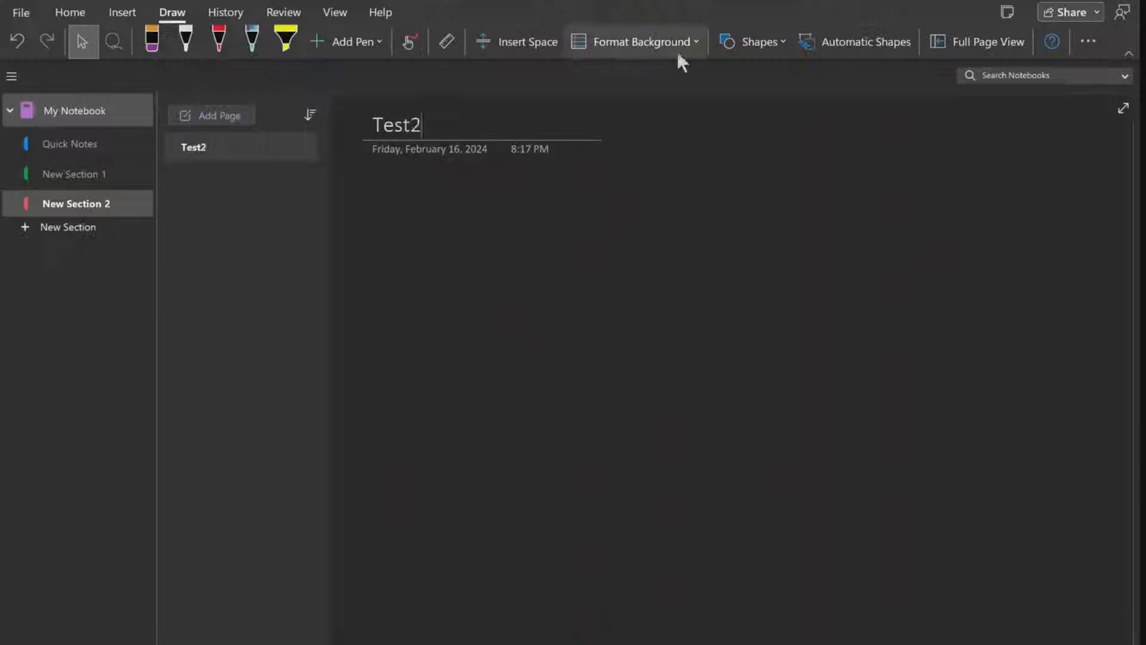
Step: Insert a circle with the ellipse shape and a wide rectangle of similar height to its right
left_click(761, 54)
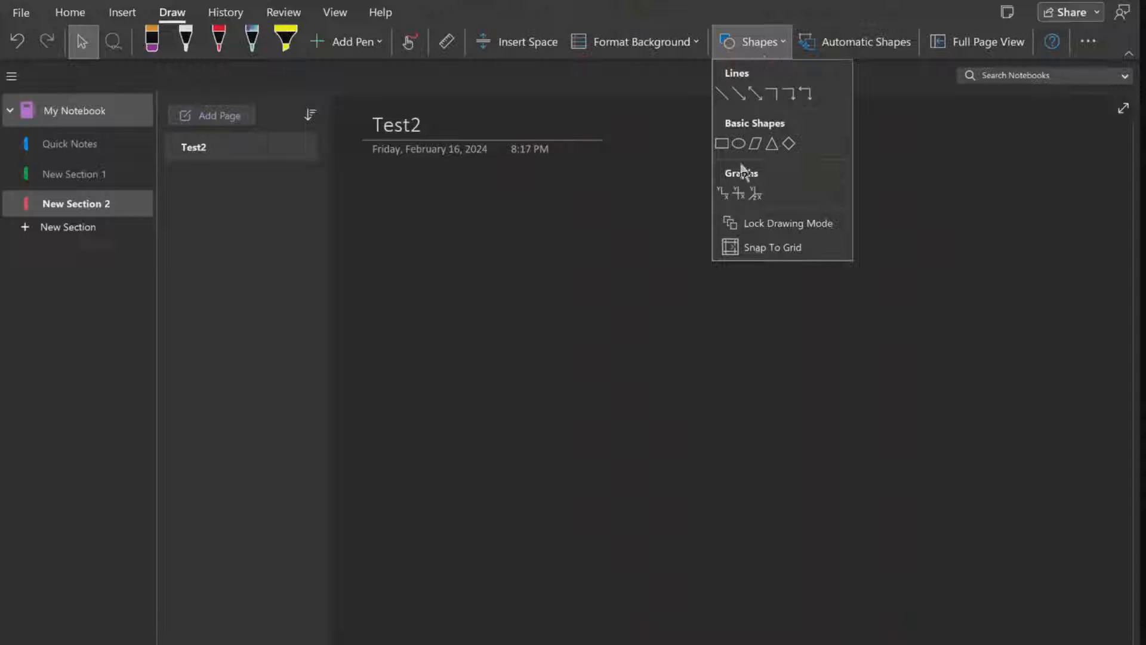
left_click(739, 146)
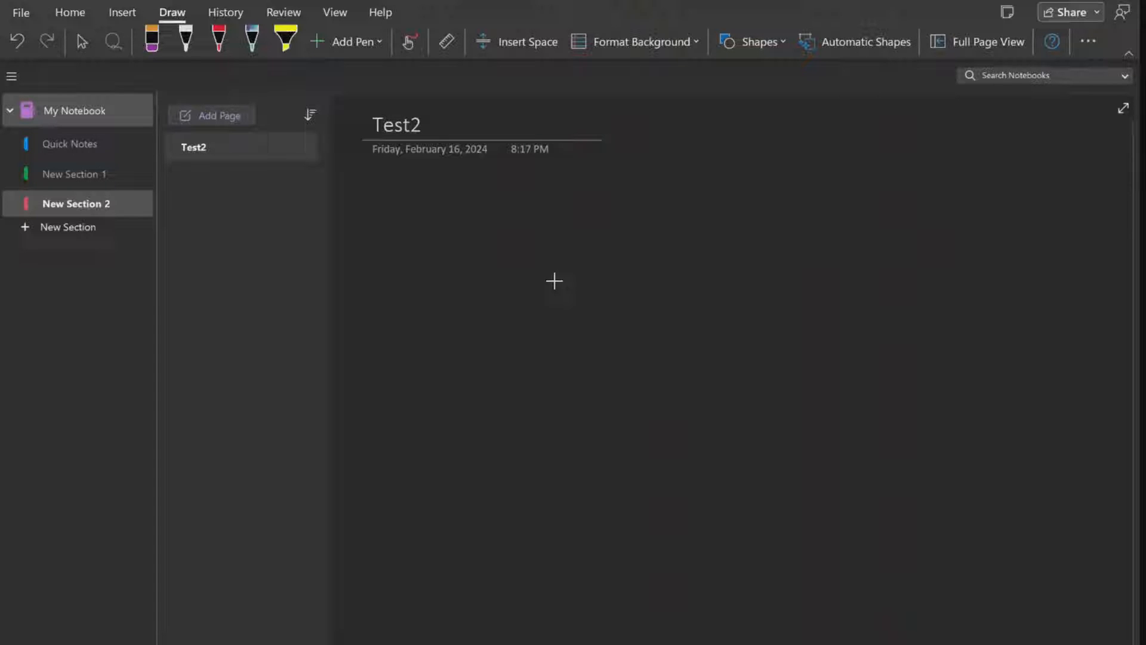
left_click_drag(470, 329, 600, 457)
left_click(768, 43)
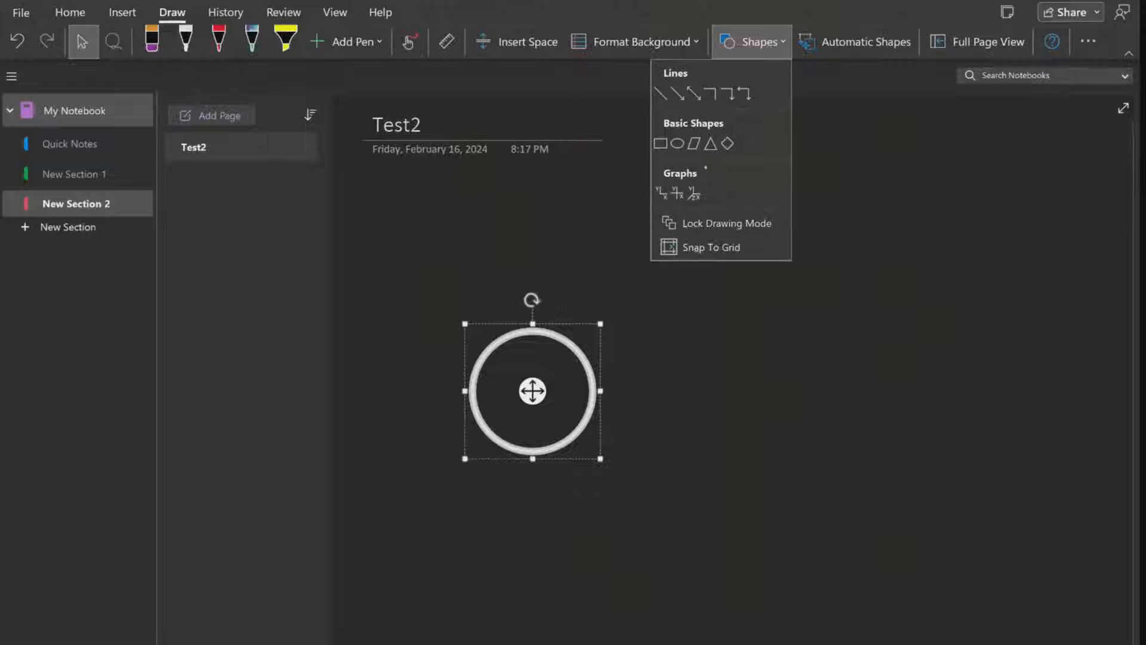
left_click(660, 143)
left_click_drag(711, 327, 920, 458)
Step: Insert a straight arrow shape from the circle to the rectangle and sketch a freehand white arrow pointing down from the rectangle
left_click(185, 42)
left_click(754, 42)
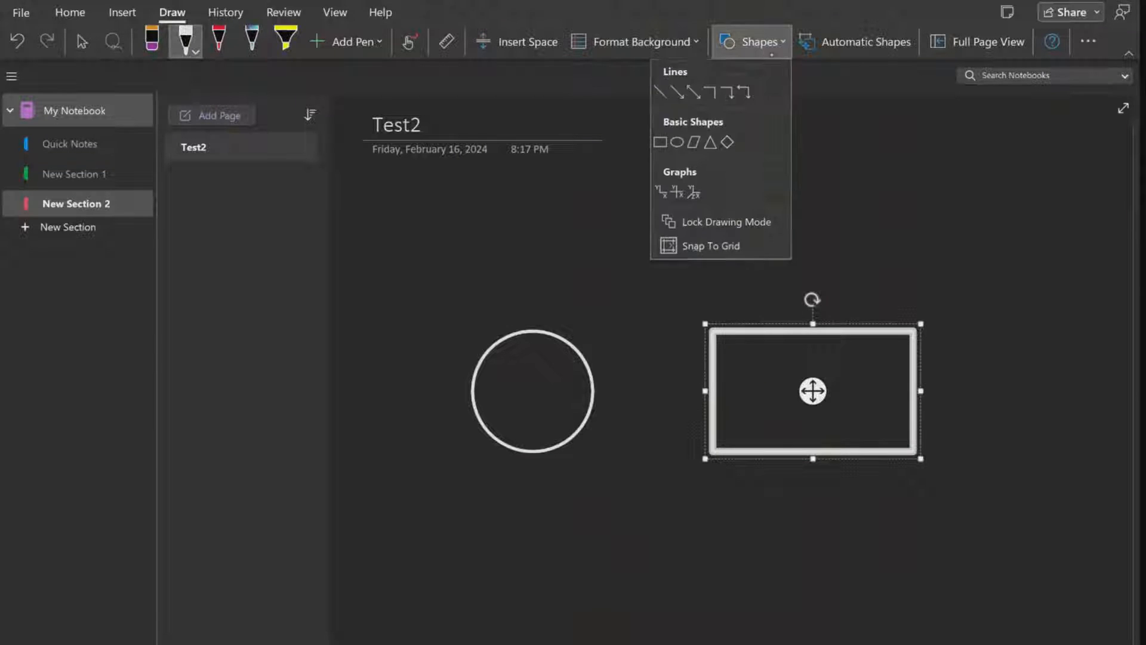
left_click(677, 93)
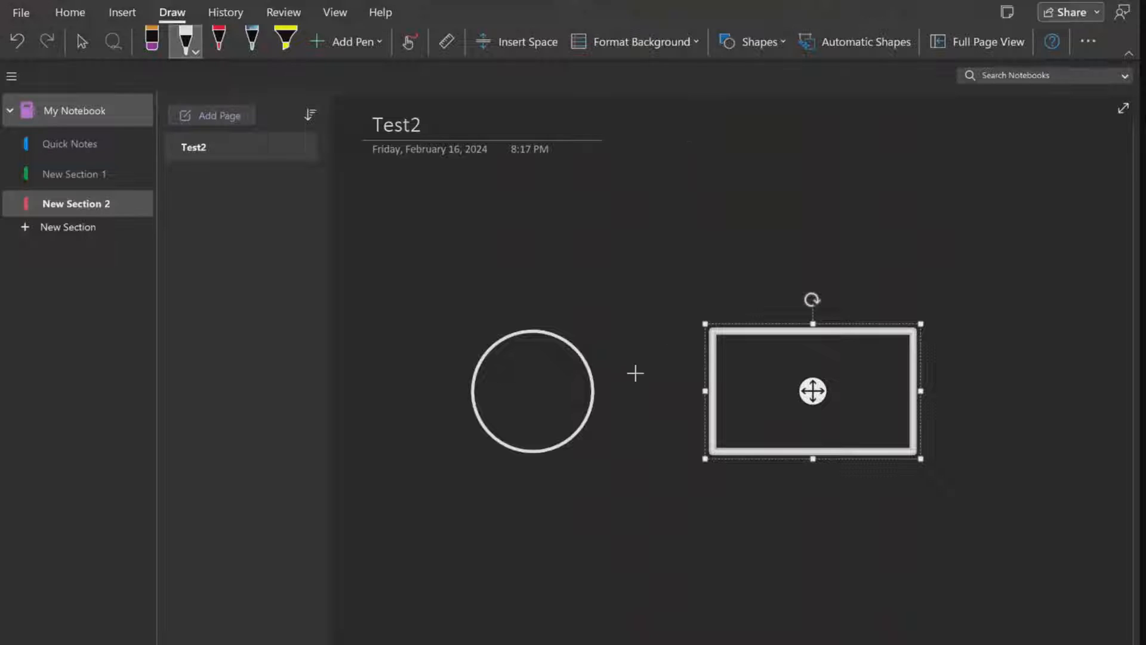
left_click_drag(628, 390, 722, 389)
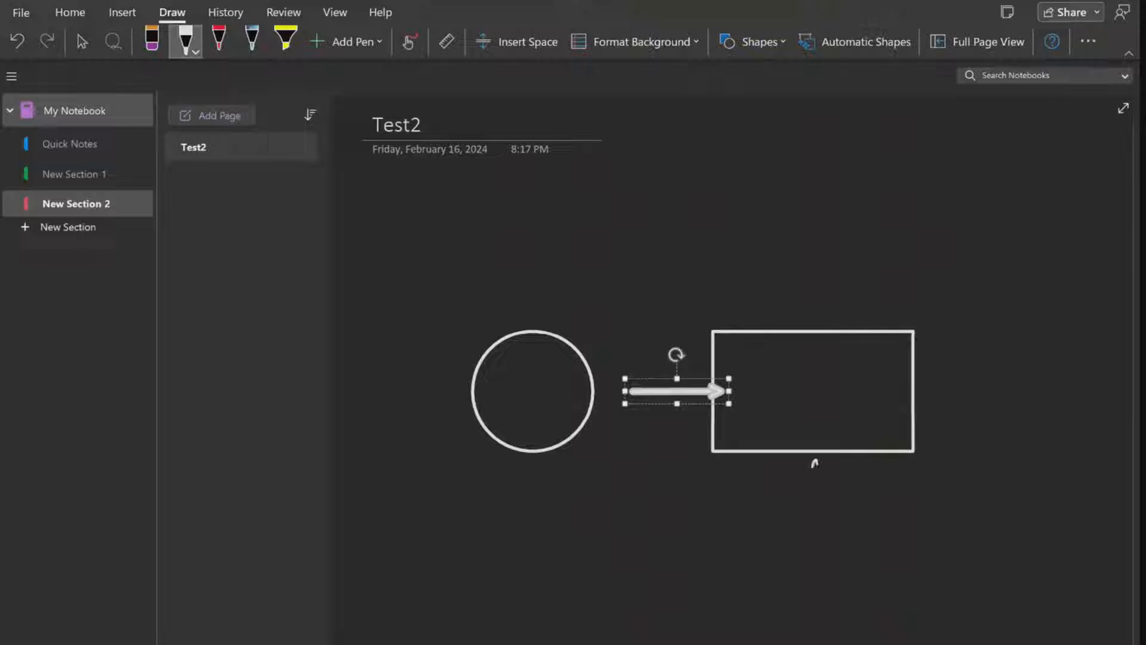
mouse_move(816, 463)
left_mouse_down()
mouse_move(807, 562)
mouse_move(789, 540)
left_mouse_up()
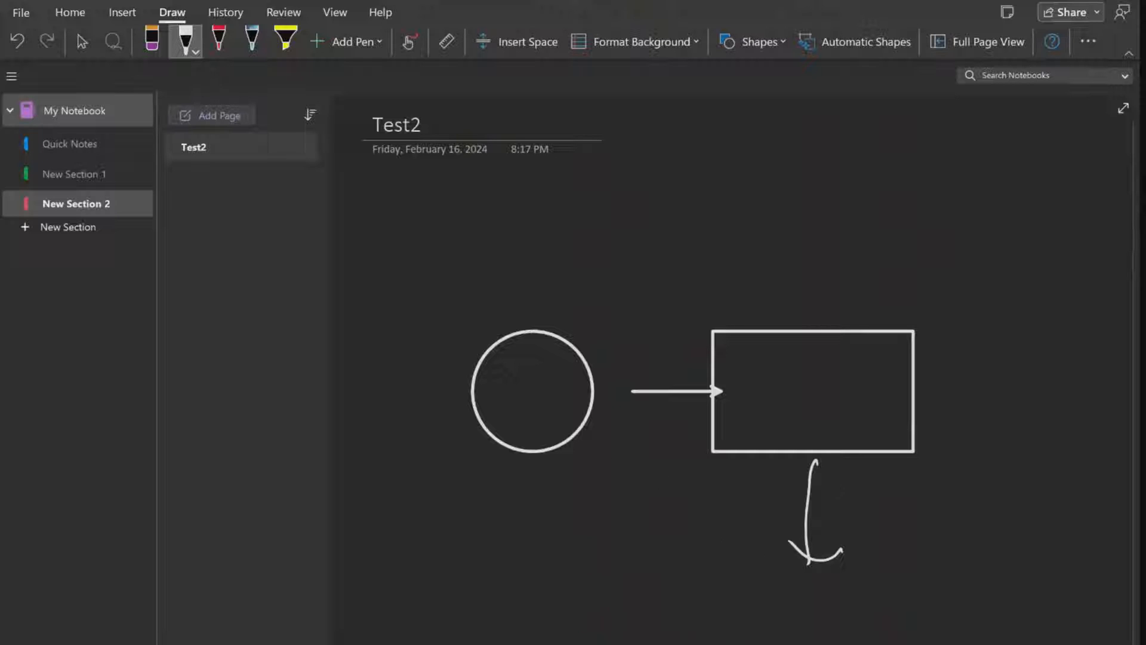
Step: Sketch a freehand pointed shape below the downward arrow and insert a triangle shape beside the arrow
left_click(760, 41)
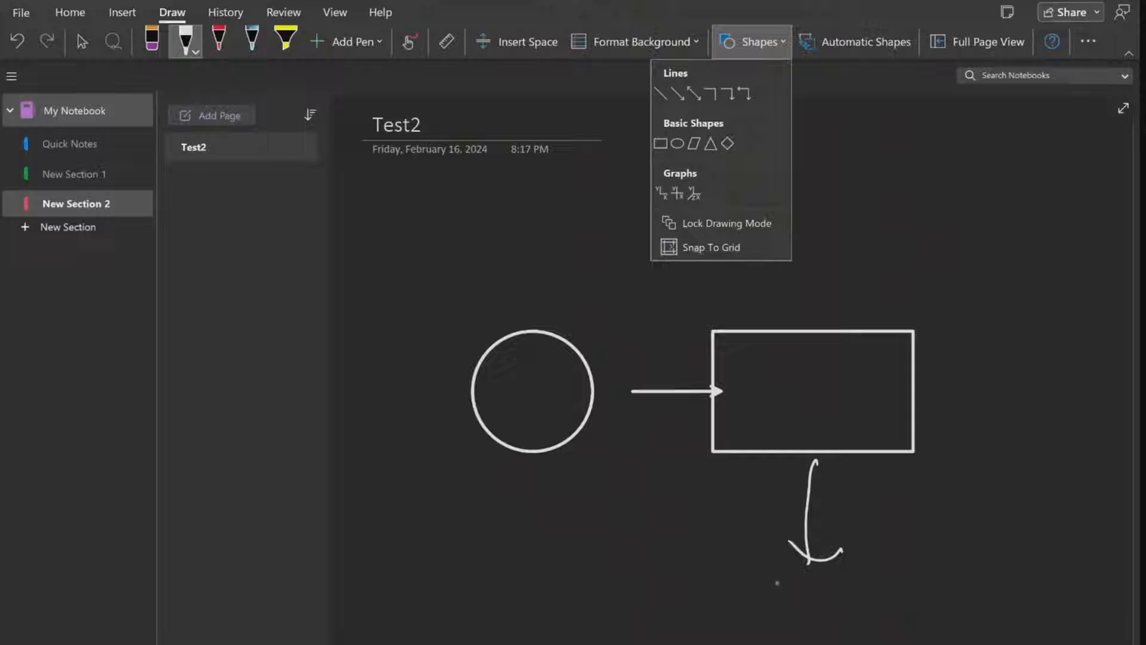
left_click_drag(812, 606, 838, 631)
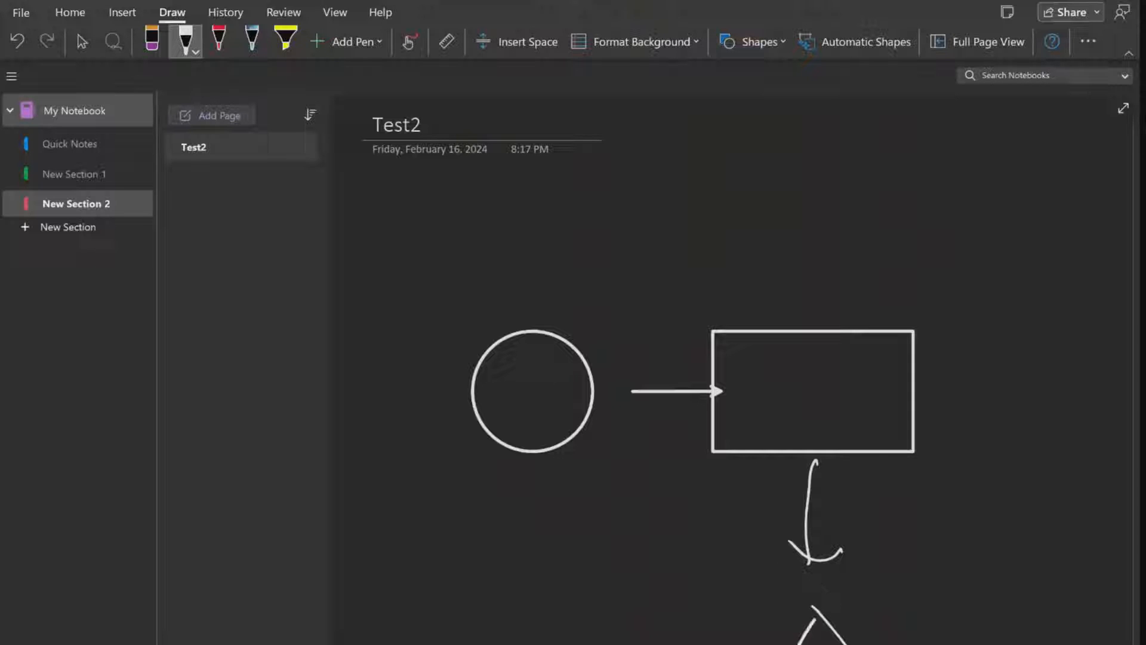
left_click(760, 42)
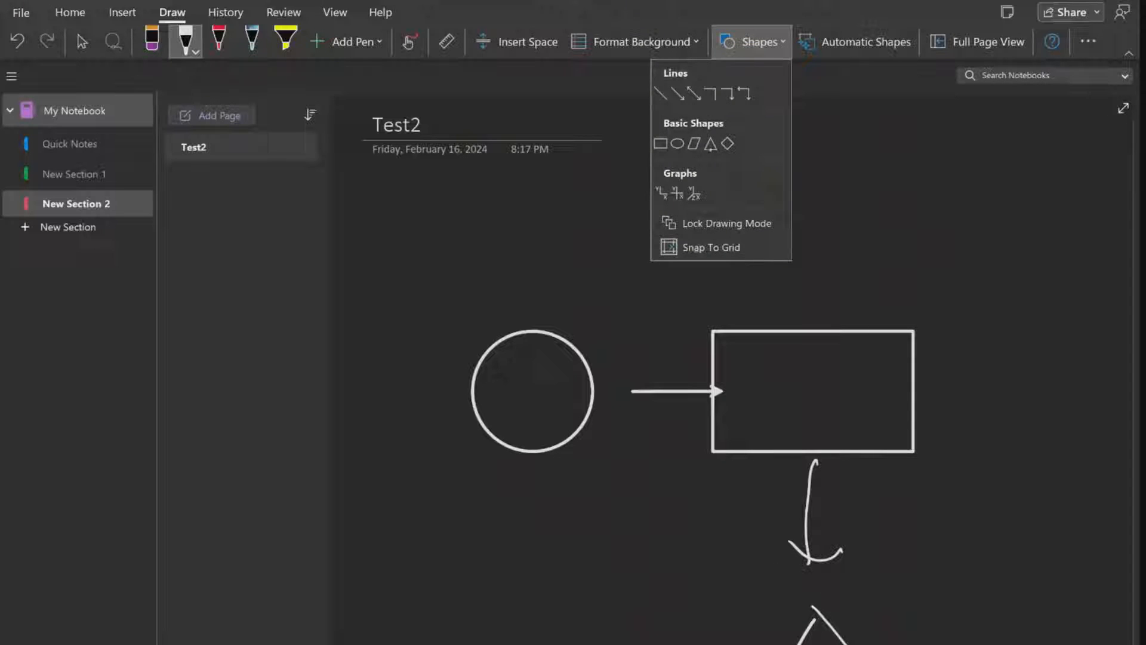
left_click(711, 143)
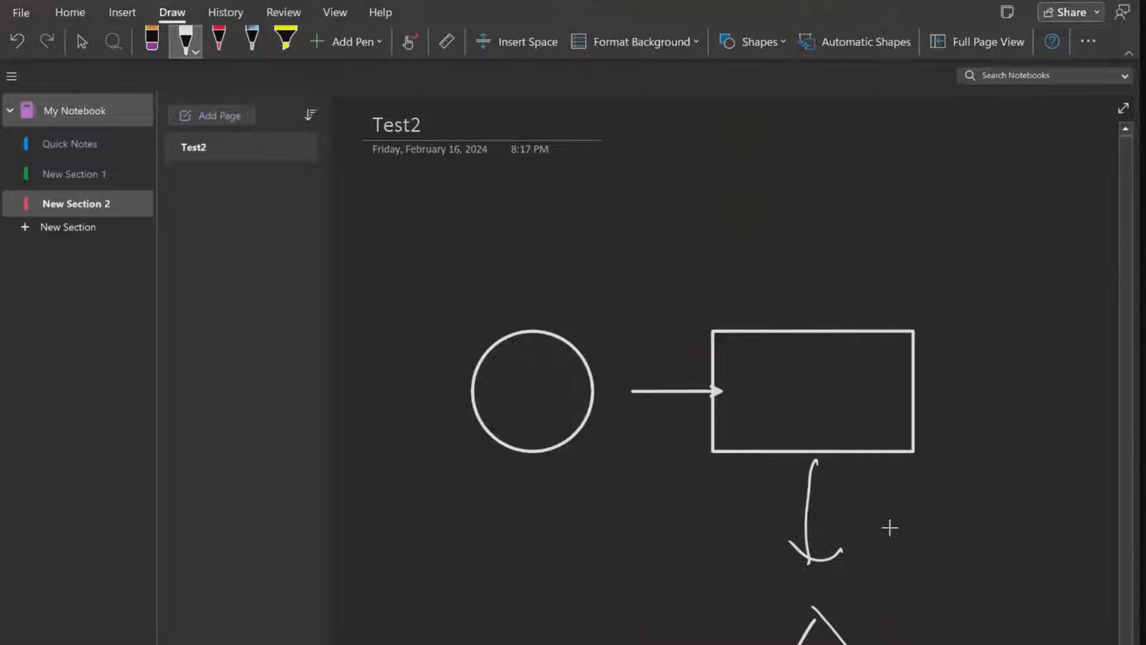
left_click_drag(899, 505, 982, 619)
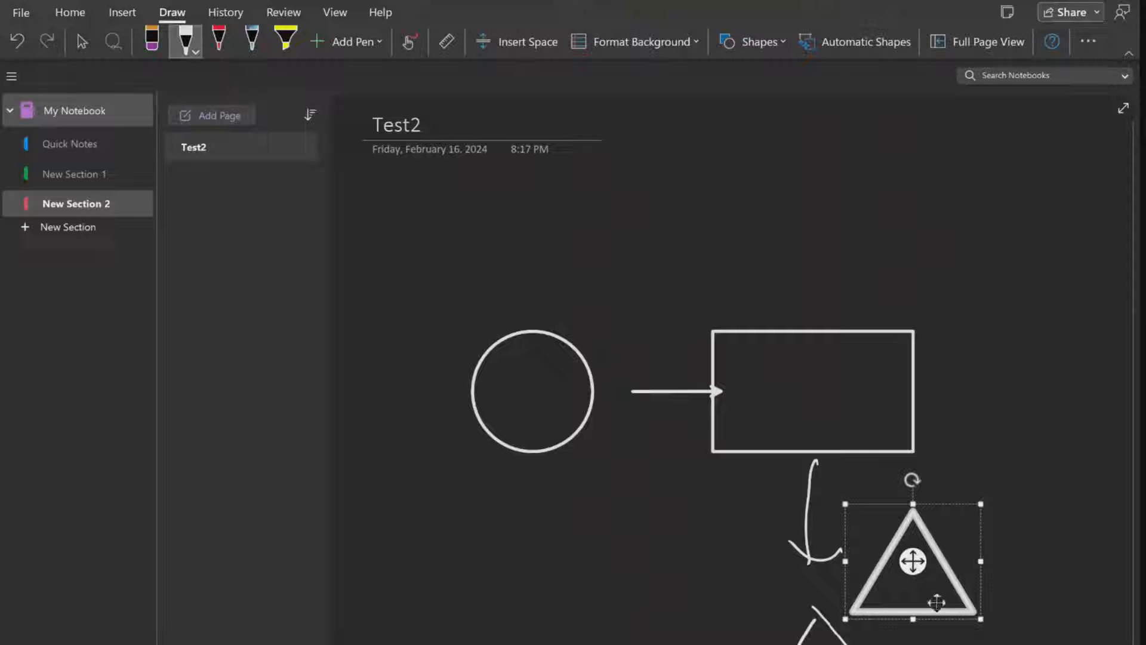
Step: Move the triangle up over the rectangle, enlarge it and rotate it
left_click_drag(936, 599, 892, 490)
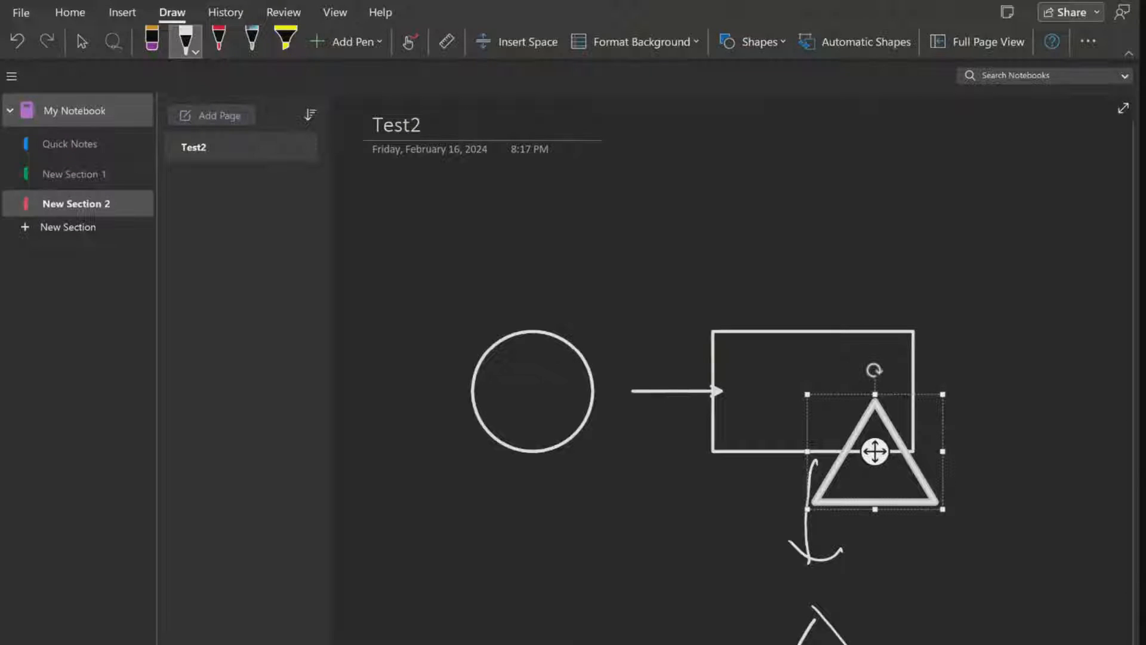
left_click_drag(931, 505, 899, 501)
left_click_drag(806, 271, 831, 339)
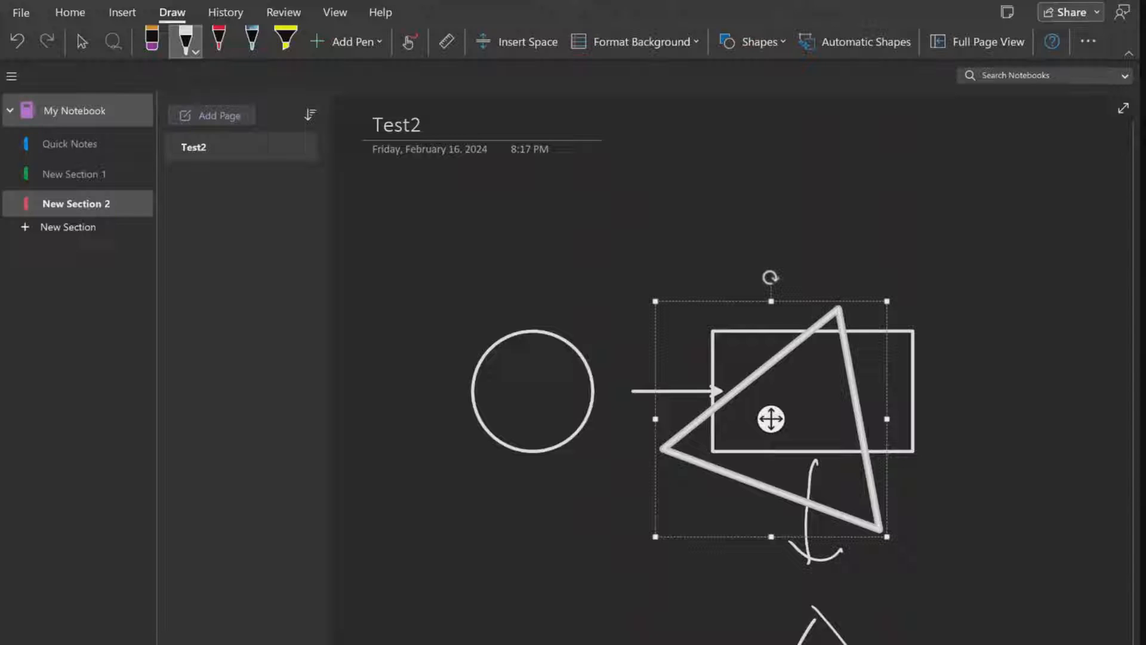
Step: Add a new section to the notebook and turn on Automatic Shapes
left_click(83, 229)
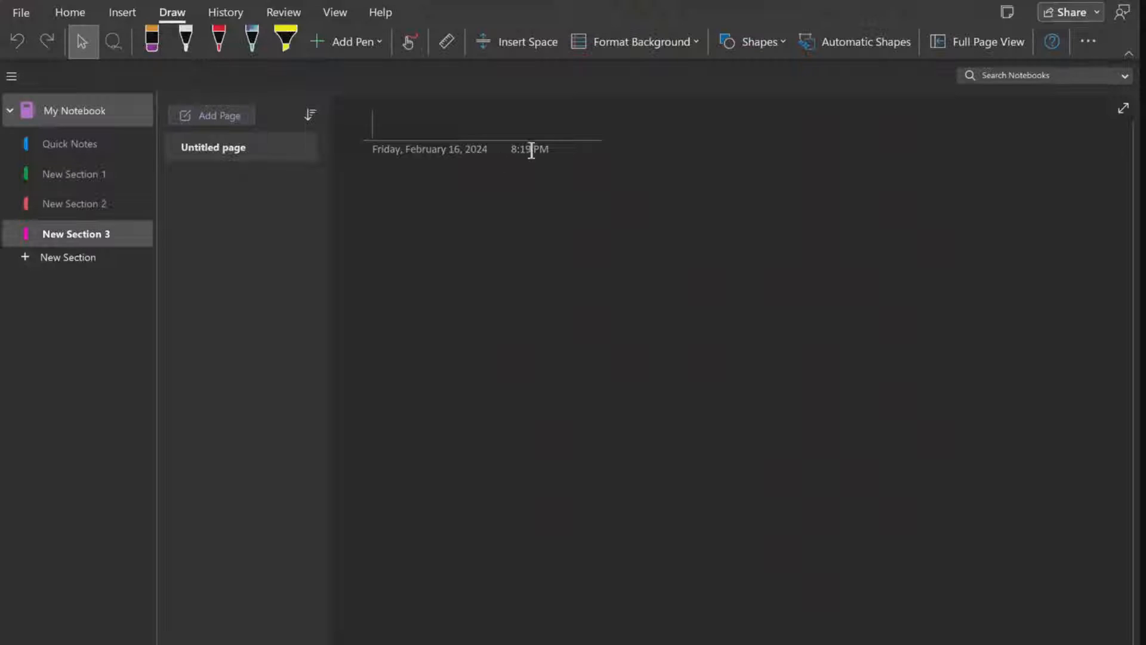
left_click(866, 45)
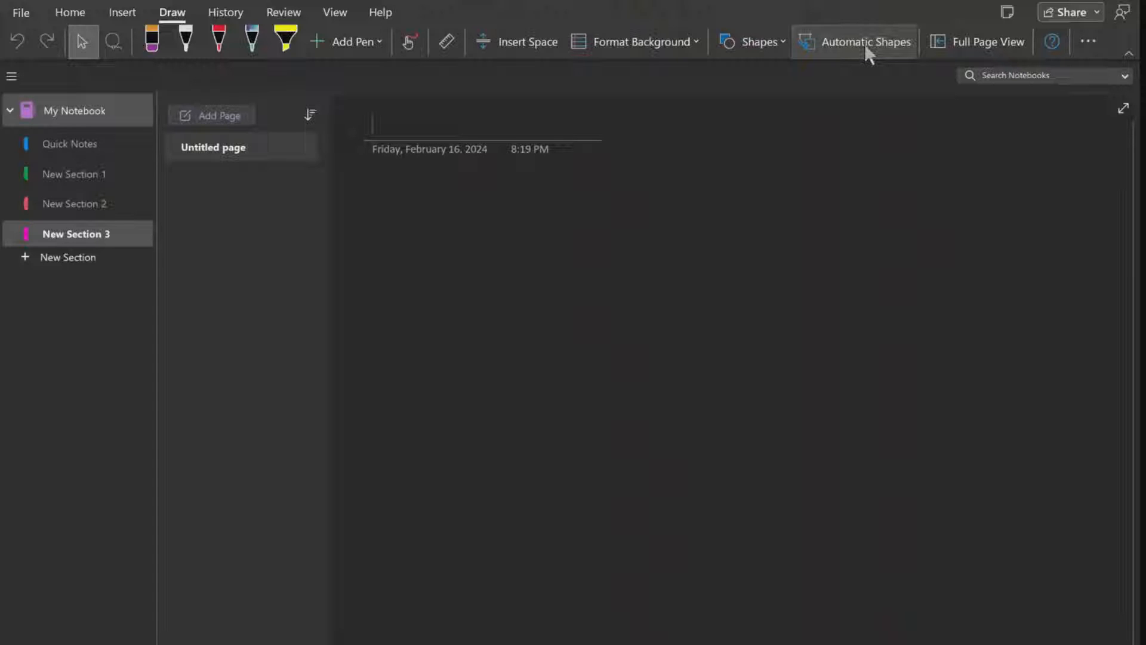
left_click(866, 47)
Step: Change the white pen's colour to rainbow and draw a circle on the page
left_click(186, 40)
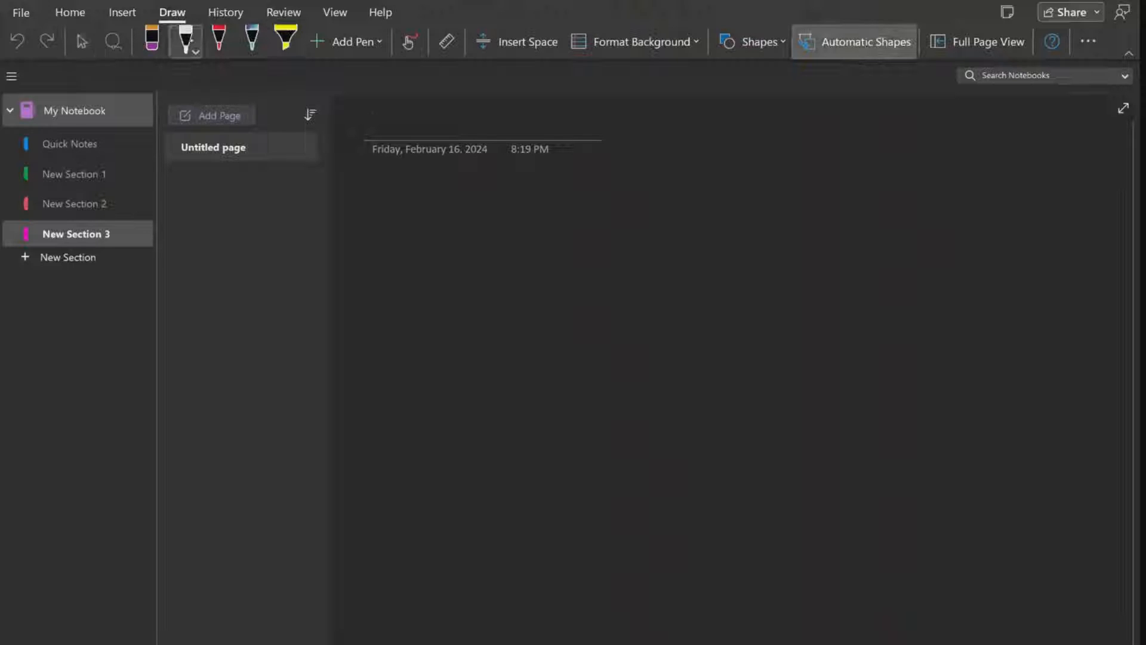
left_click(195, 52)
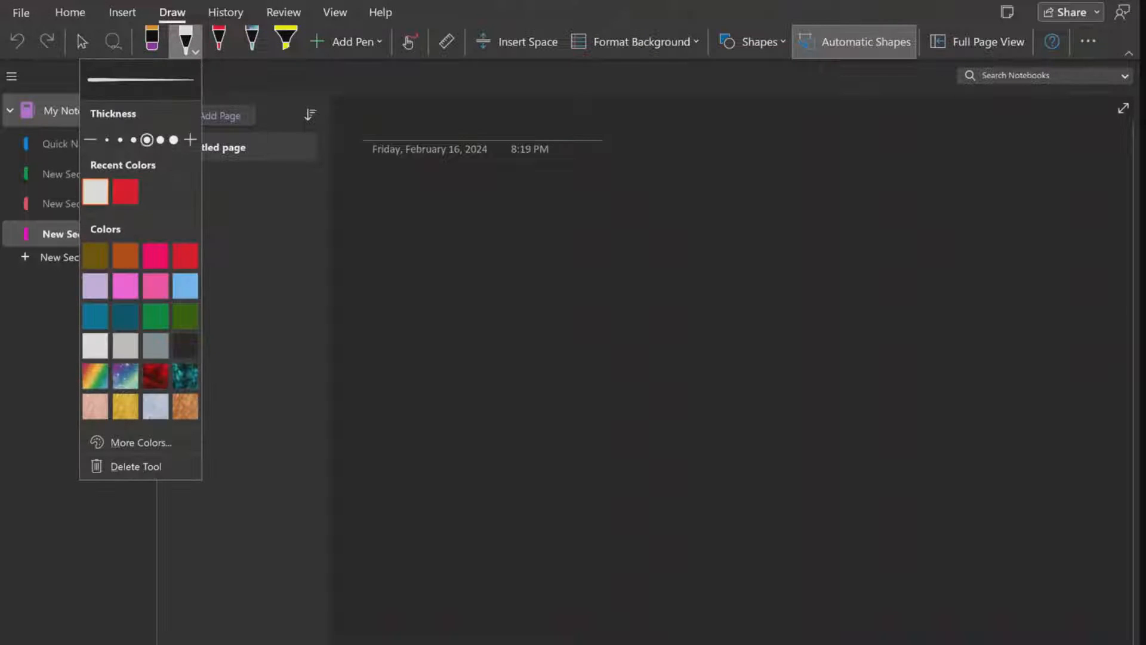
left_click(95, 377)
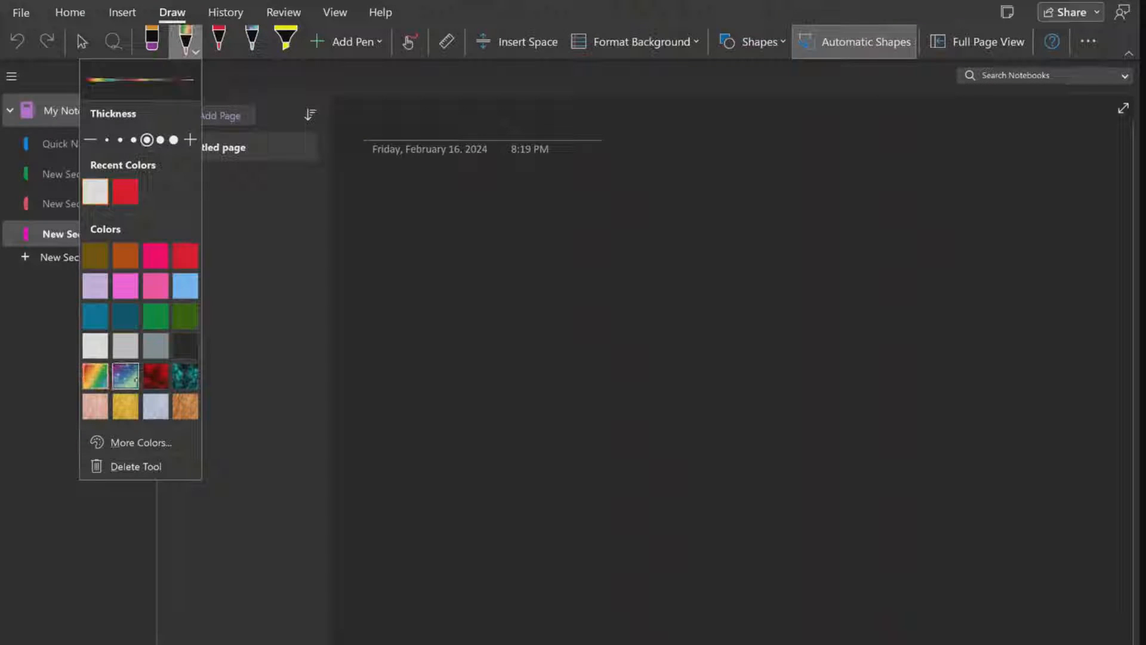
key("Escape")
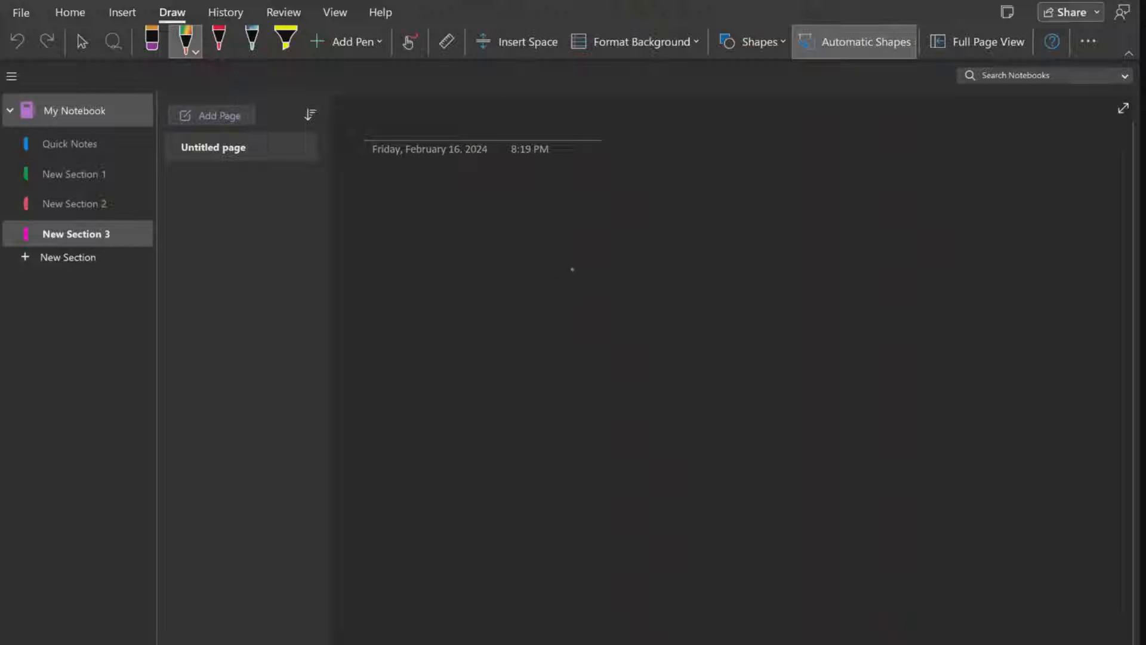
mouse_move(572, 269)
left_mouse_down()
mouse_move(486, 398)
mouse_move(588, 277)
mouse_move(514, 412)
mouse_move(592, 436)
left_mouse_up()
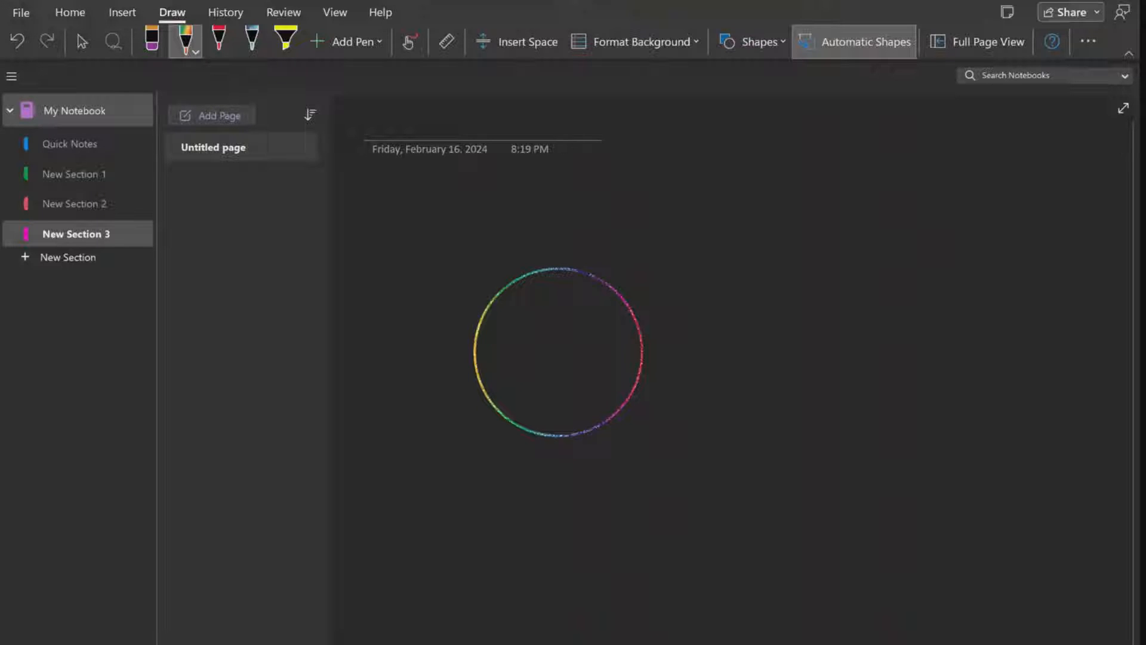
Step: Set the rainbow pen to the thickest preset and draw a triangle beside the circle and a rectangle below it
left_click(192, 51)
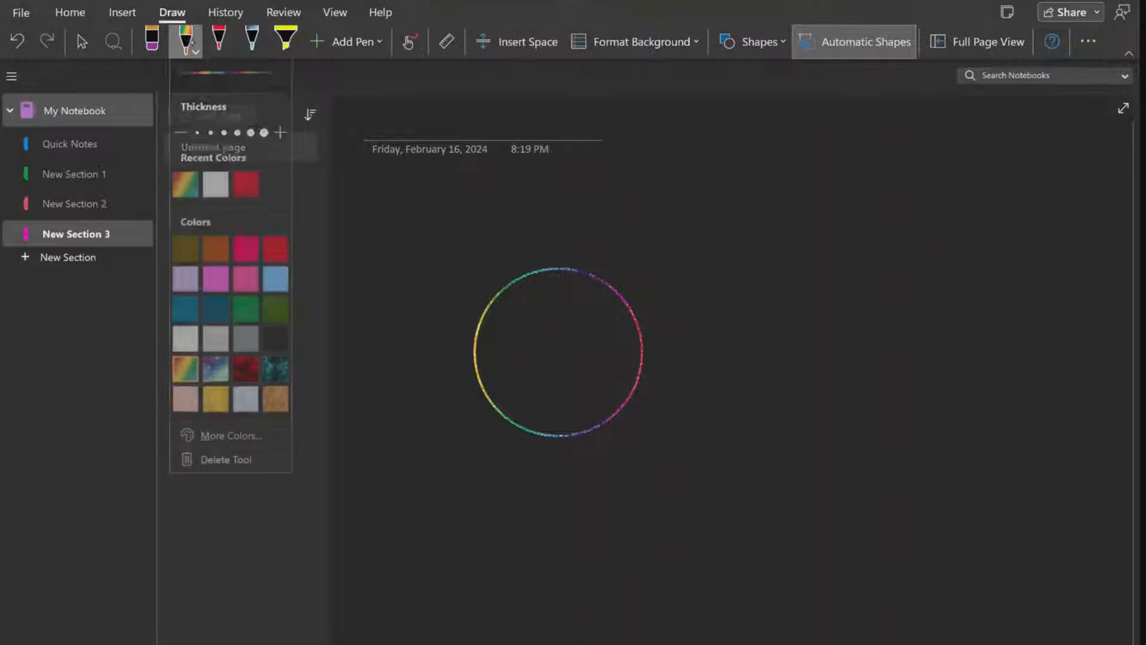
left_click(251, 140)
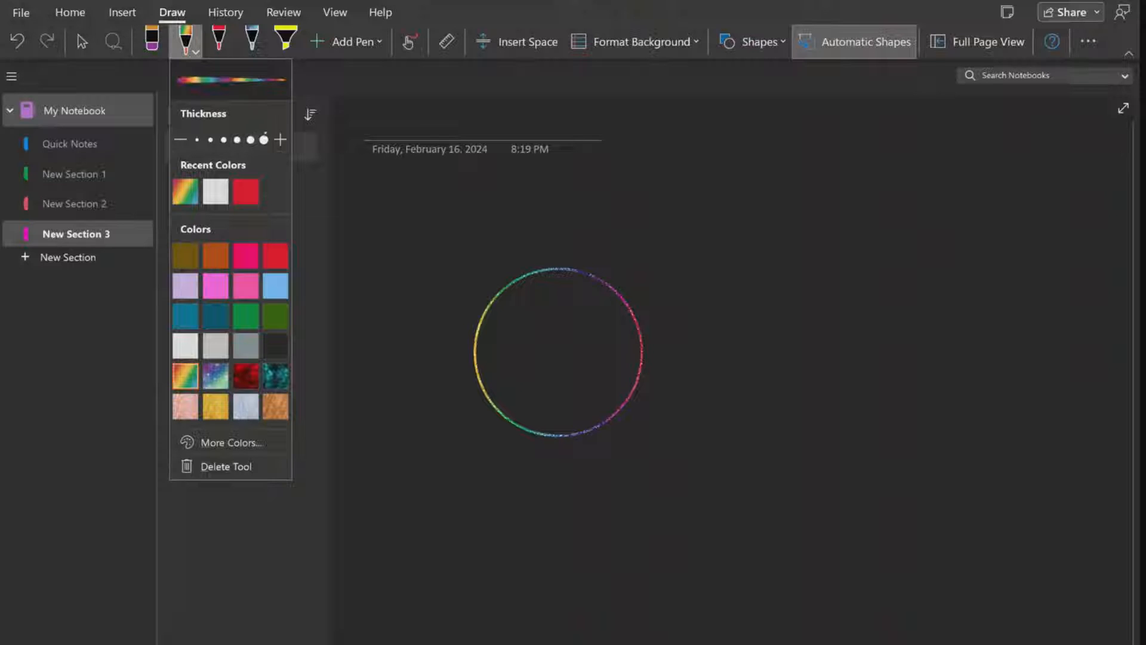
left_click(264, 140)
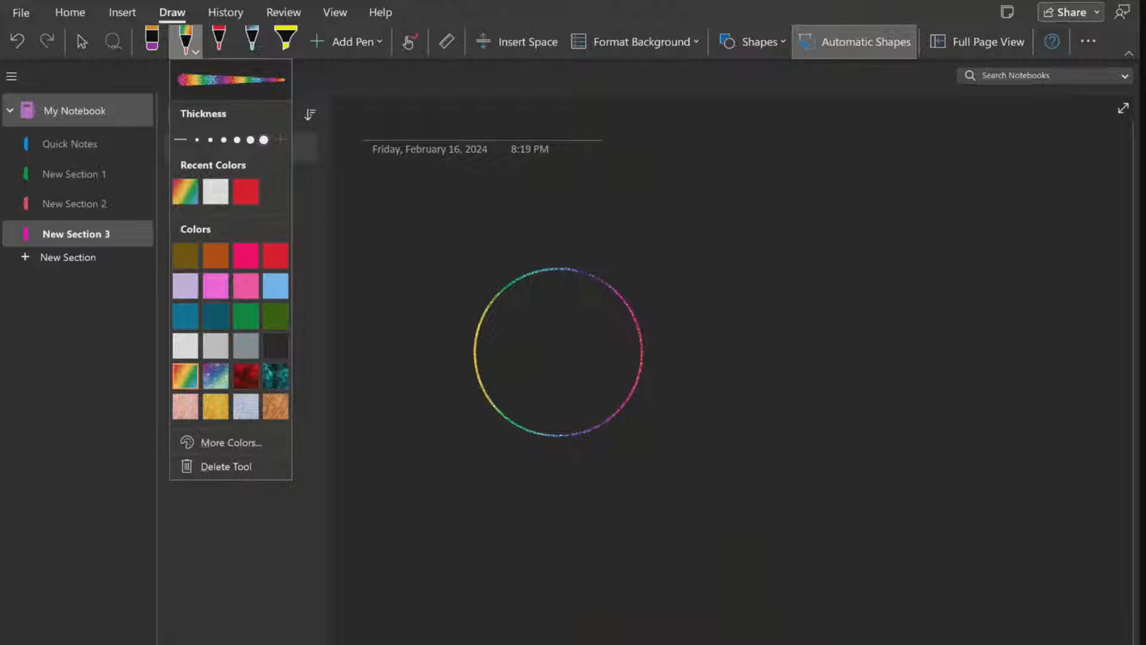
left_click(801, 251)
mouse_move(804, 239)
left_mouse_down()
mouse_move(691, 501)
mouse_move(967, 481)
mouse_move(820, 269)
left_mouse_up()
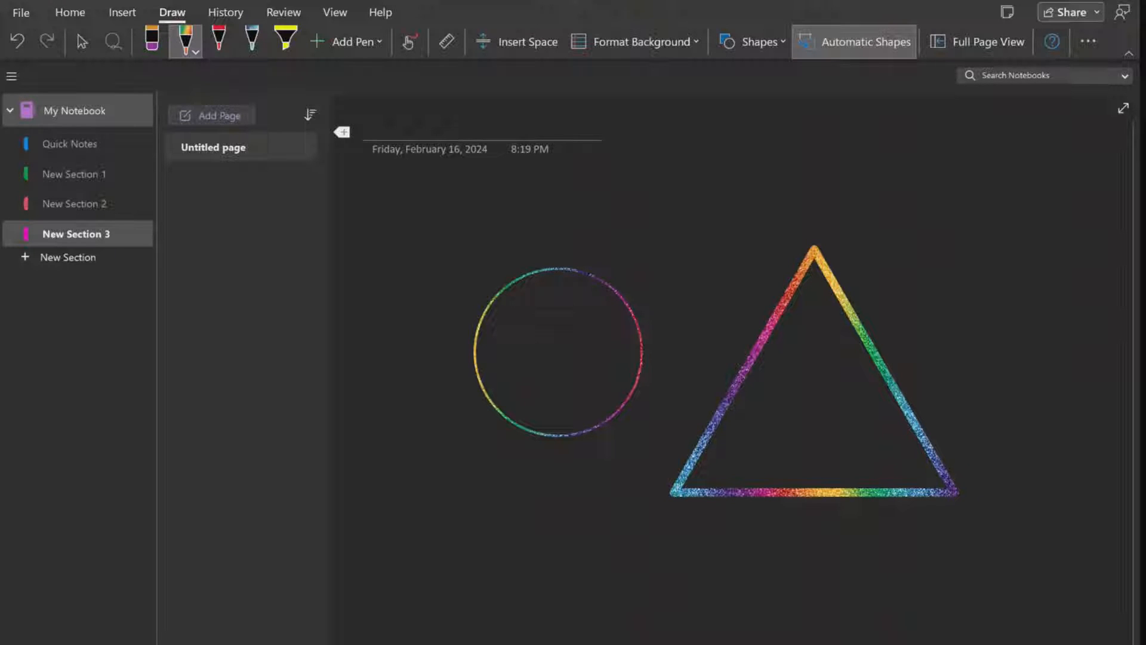
mouse_move(485, 514)
left_mouse_down()
mouse_move(478, 644)
mouse_move(824, 614)
mouse_move(691, 545)
mouse_move(484, 528)
left_mouse_up()
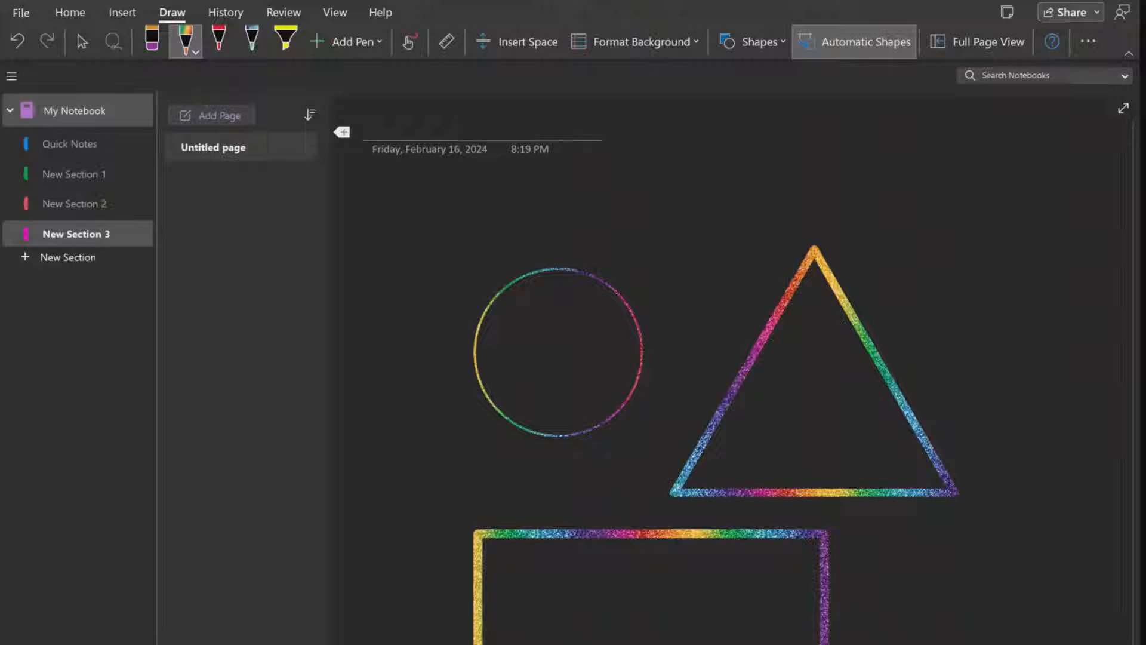
Step: Draw a wavy outline around the circle, a rough circle above the triangle's right side and an irregular loop beside the triangle's peak
mouse_move(421, 458)
left_mouse_down()
mouse_move(432, 240)
mouse_move(689, 315)
mouse_move(547, 545)
mouse_move(385, 520)
mouse_move(403, 493)
left_mouse_up()
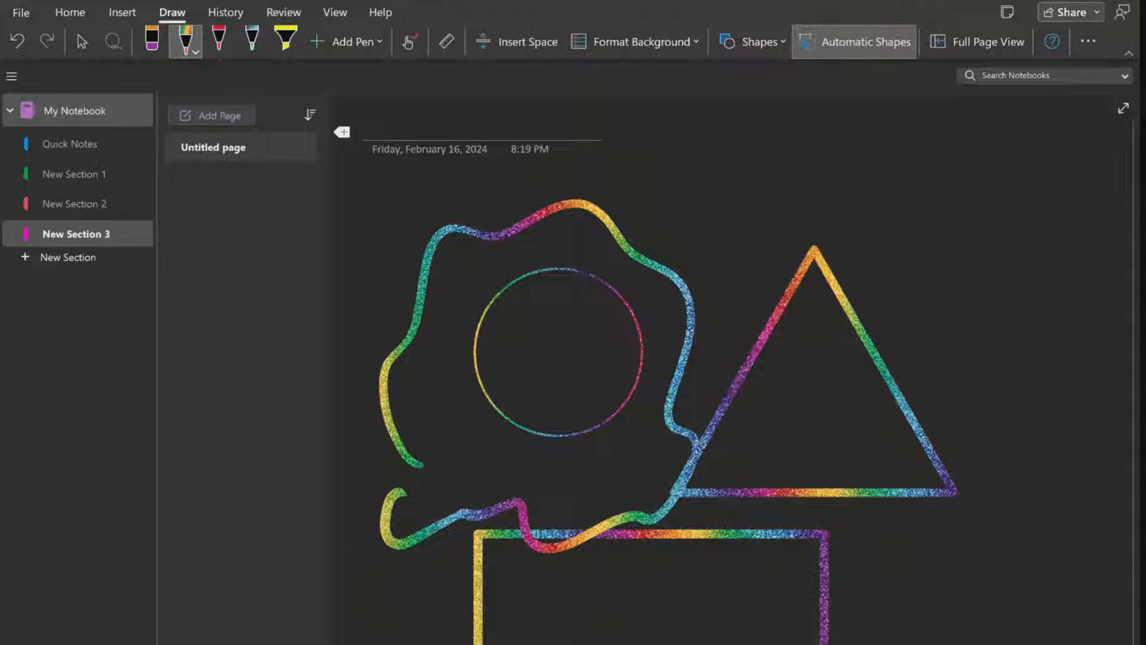
mouse_move(875, 154)
left_mouse_down()
mouse_move(863, 306)
mouse_move(1026, 233)
mouse_move(869, 159)
left_mouse_up()
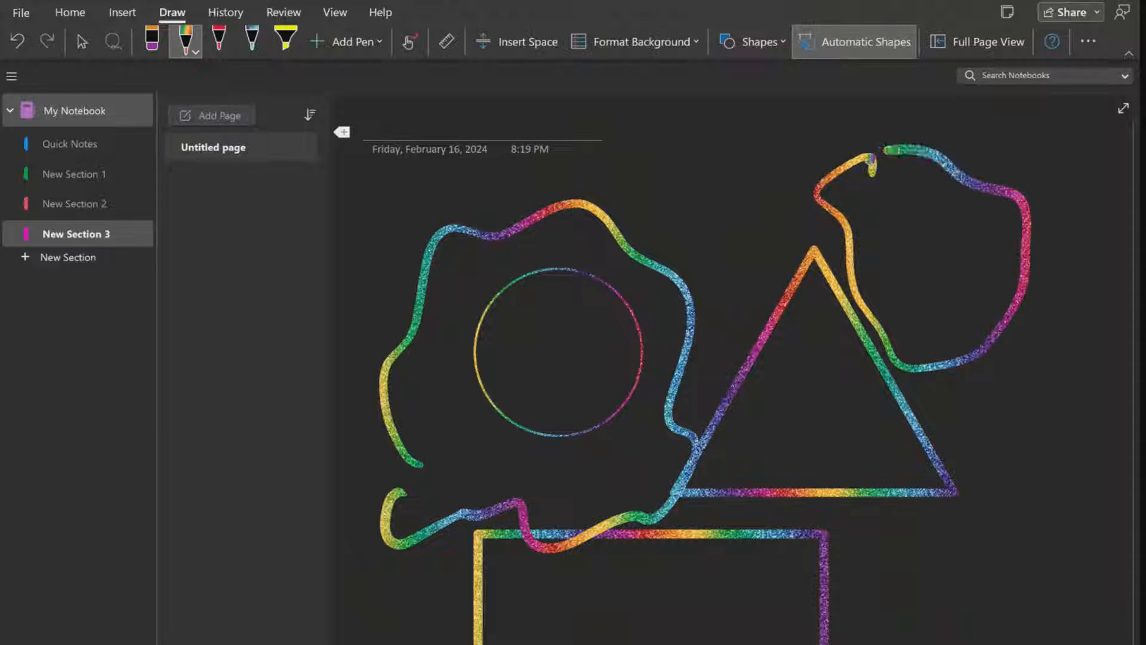
mouse_move(762, 165)
left_mouse_down()
mouse_move(699, 184)
mouse_move(775, 312)
mouse_move(770, 169)
mouse_move(750, 168)
left_mouse_up()
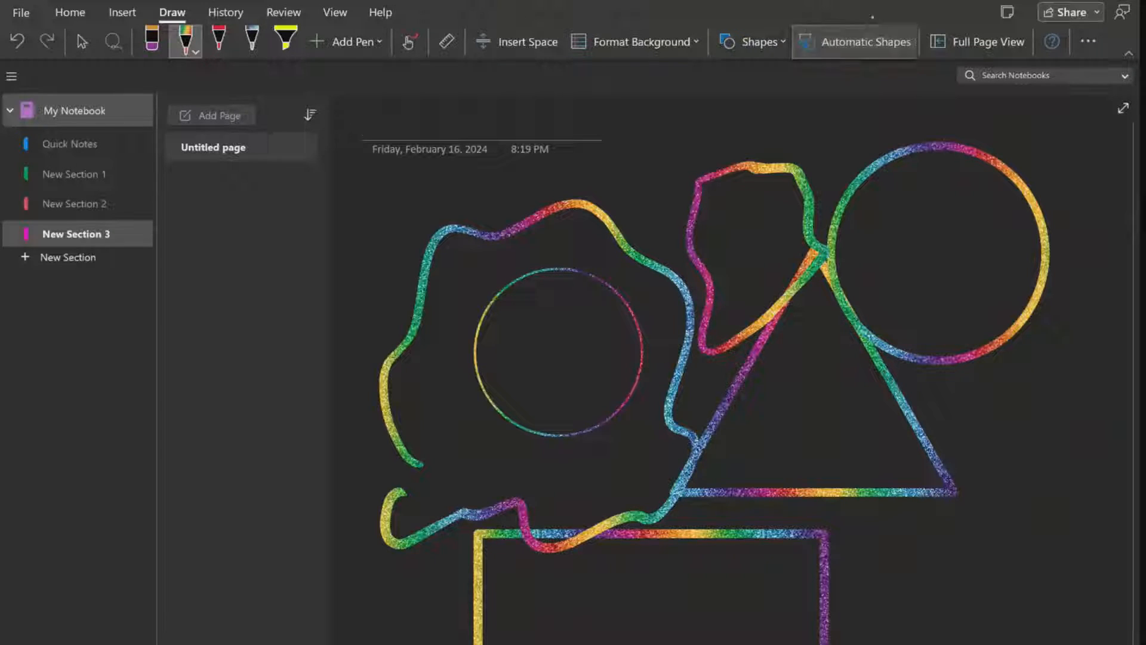
Step: Draw an irregular outline and a long wavy stroke with Automatic Shapes off, and a triangle near the rectangle with it on
left_click(880, 42)
mouse_move(994, 427)
left_mouse_down()
mouse_move(1024, 596)
mouse_move(1059, 368)
mouse_move(995, 429)
left_mouse_up()
mouse_move(881, 558)
left_mouse_down()
mouse_move(824, 508)
mouse_move(597, 565)
mouse_move(409, 285)
mouse_move(505, 182)
left_mouse_up()
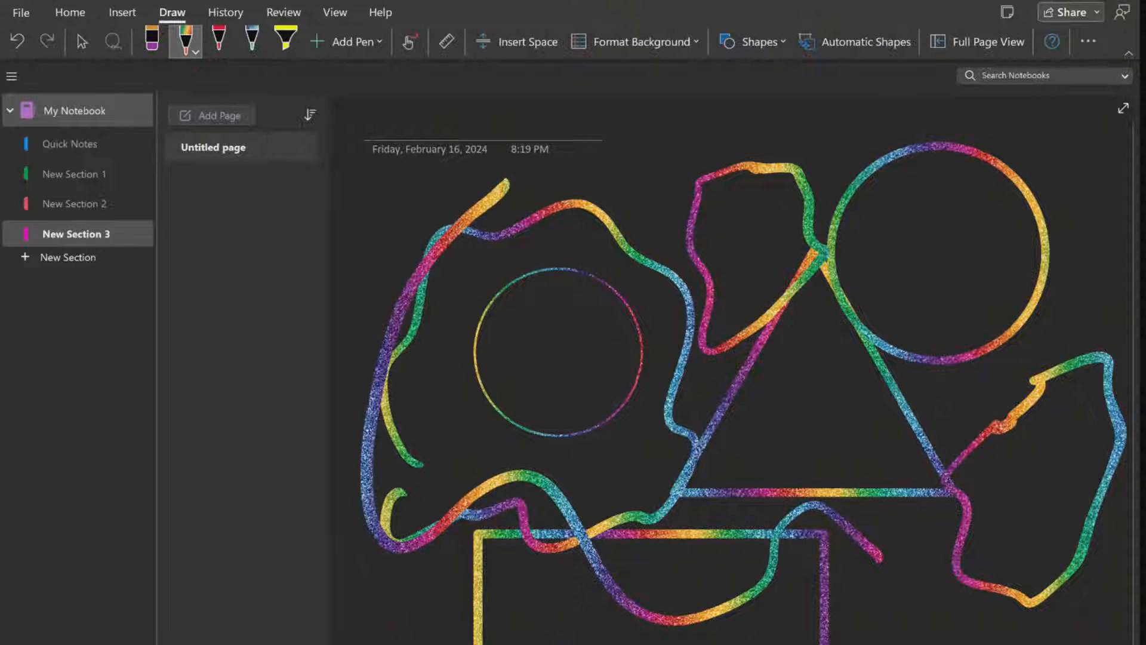
left_click(866, 41)
mouse_move(903, 575)
left_mouse_down()
mouse_move(867, 642)
mouse_move(903, 573)
left_mouse_up()
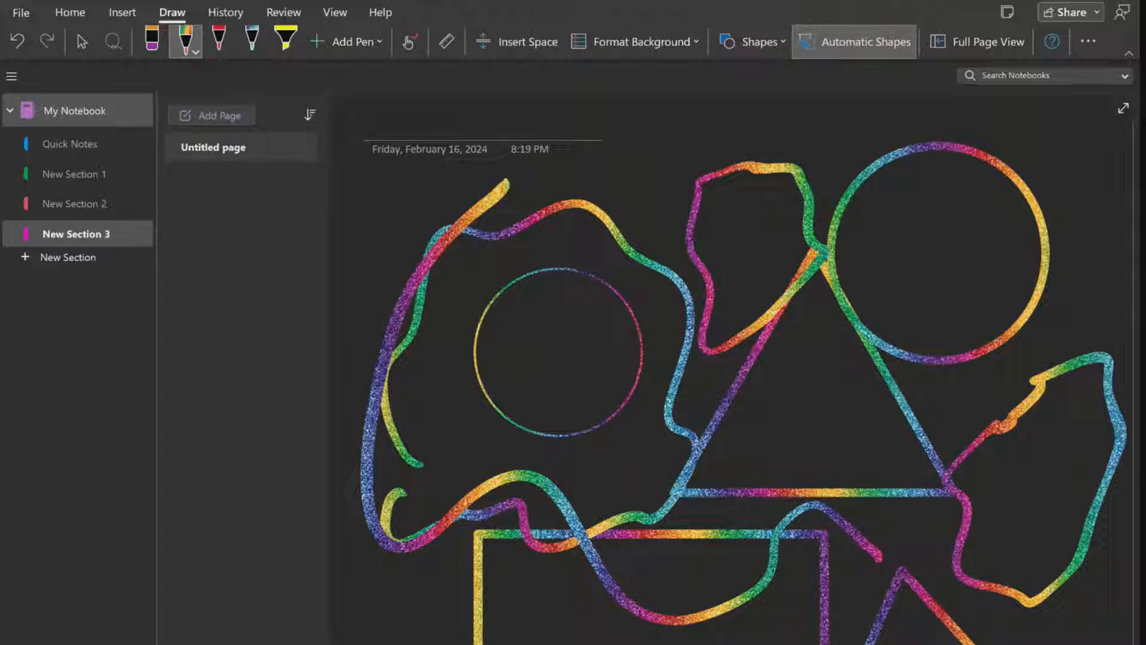
Step: Add a new section and handwrite "Hel" on its page with Automatic Shapes on
left_click(68, 257)
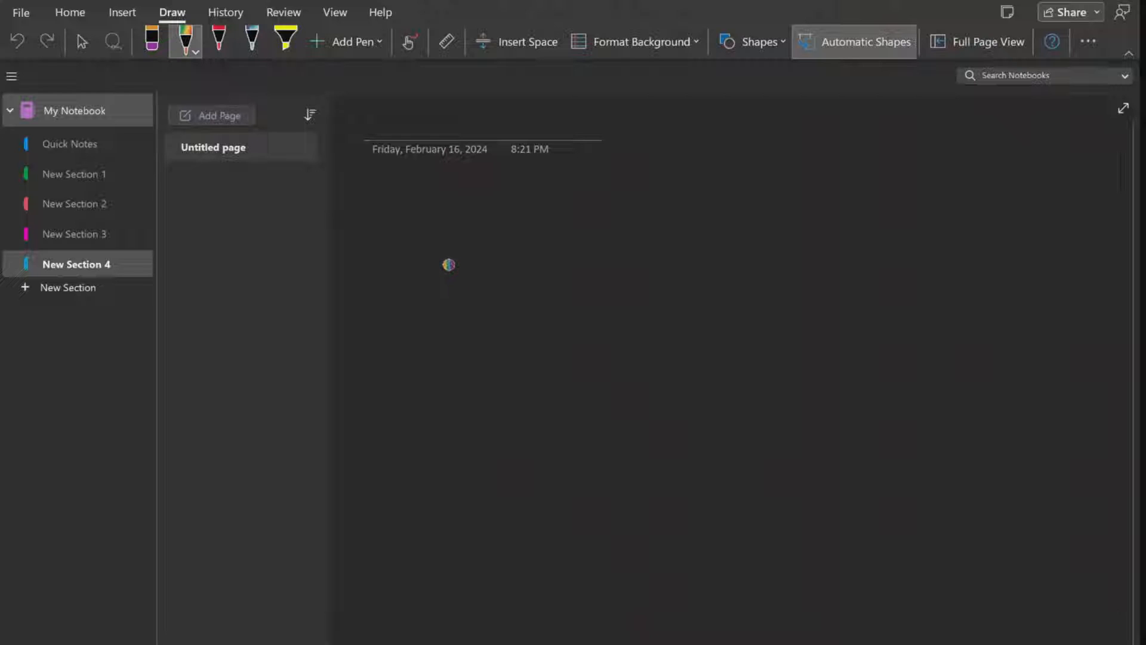
left_click_drag(457, 241, 446, 340)
left_click_drag(501, 240, 499, 331)
mouse_move(457, 302)
left_mouse_down()
mouse_move(494, 297)
mouse_move(565, 322)
left_mouse_up()
left_click_drag(603, 227, 602, 313)
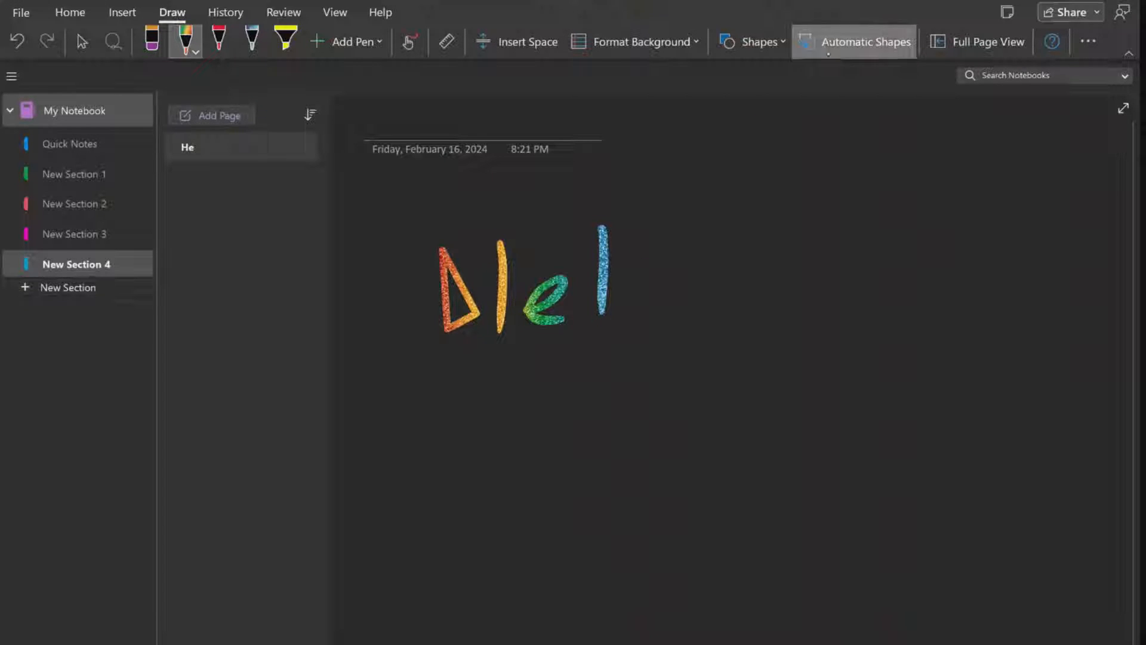
Step: Turn off Automatic Shapes, handwrite "Hello" below the first attempt and look at the ink conversion options
left_click(828, 54)
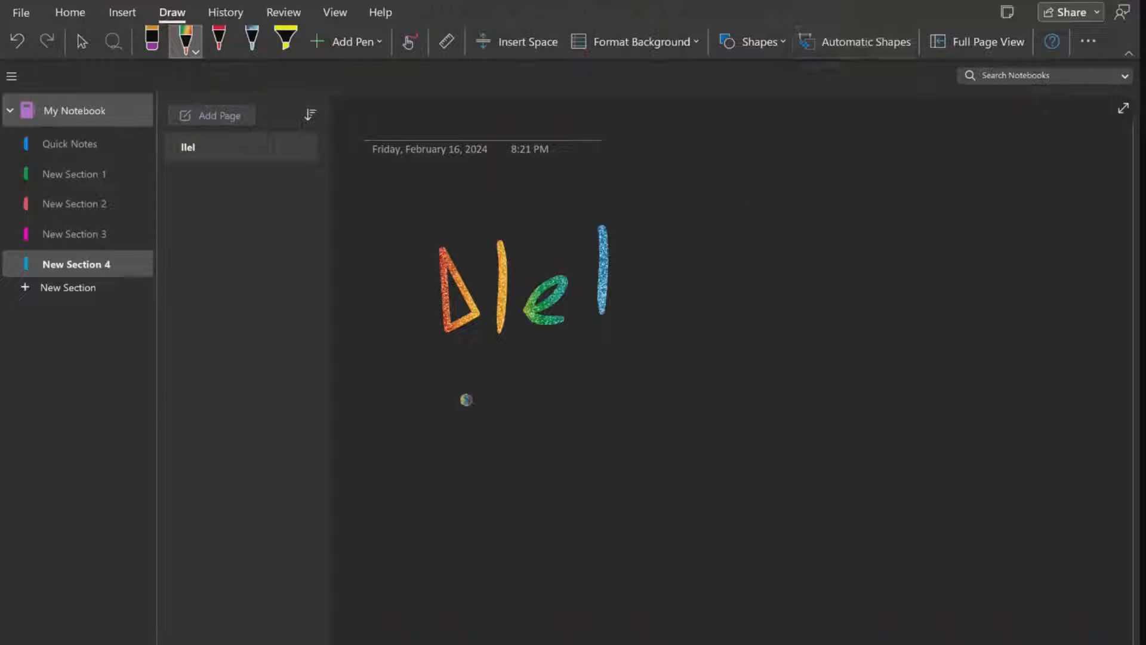
left_click_drag(464, 416, 459, 508)
mouse_move(514, 417)
left_mouse_down()
mouse_move(511, 497)
mouse_move(517, 472)
left_mouse_up()
left_click_drag(534, 478, 558, 497)
left_click_drag(598, 418, 608, 491)
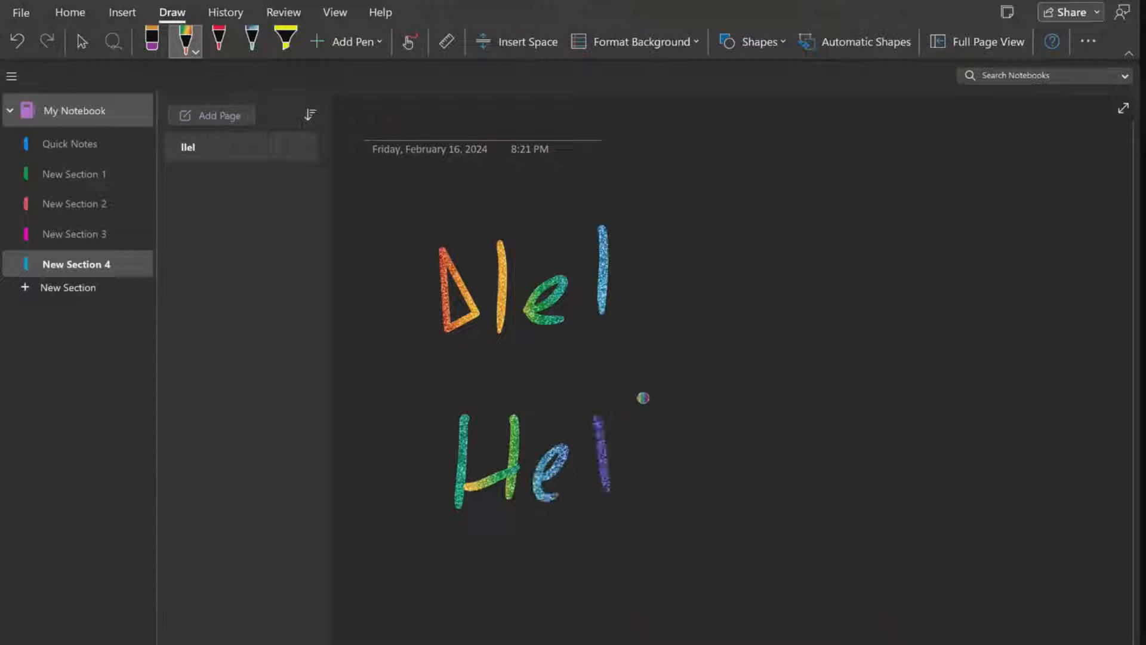
left_click_drag(643, 386, 643, 484)
mouse_move(673, 442)
left_mouse_down()
mouse_move(698, 481)
mouse_move(687, 451)
left_mouse_up()
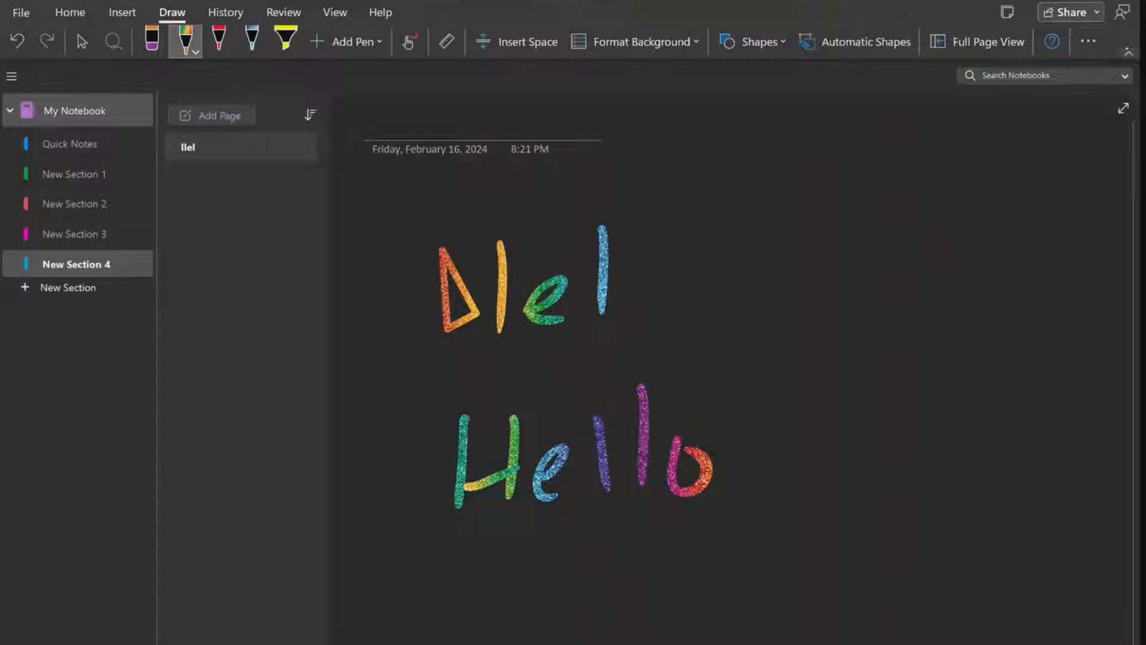
left_click(1089, 41)
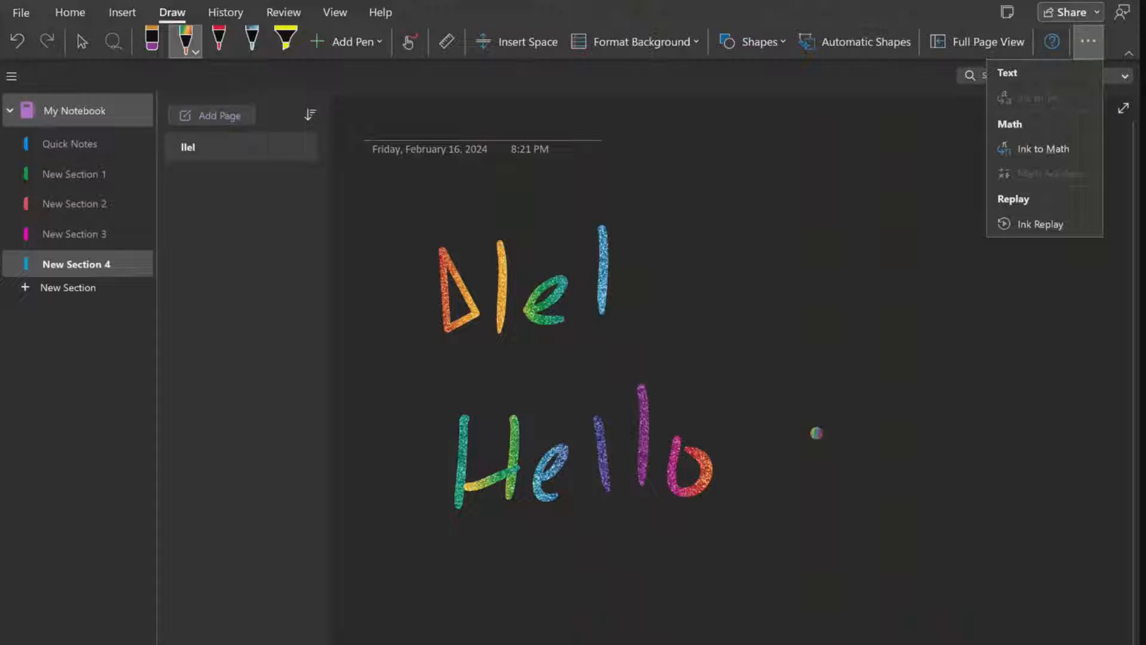
Step: Add another new section and handwrite "Hello" on its page with the rainbow pen
left_click(67, 287)
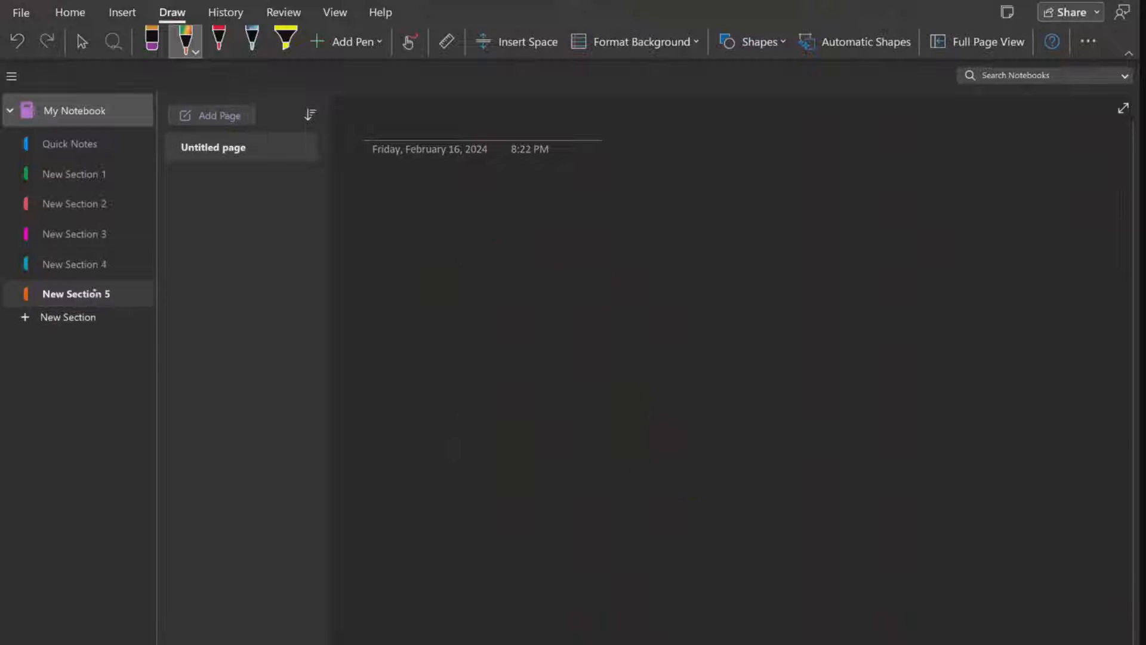
left_click_drag(491, 293, 481, 415)
left_click_drag(528, 309, 531, 397)
mouse_move(483, 390)
left_mouse_down()
mouse_move(534, 392)
mouse_move(582, 362)
mouse_move(600, 399)
left_mouse_up()
left_click_drag(638, 316, 640, 408)
left_click_drag(672, 324, 674, 408)
mouse_move(708, 357)
left_mouse_down()
mouse_move(716, 412)
mouse_move(720, 367)
left_mouse_up()
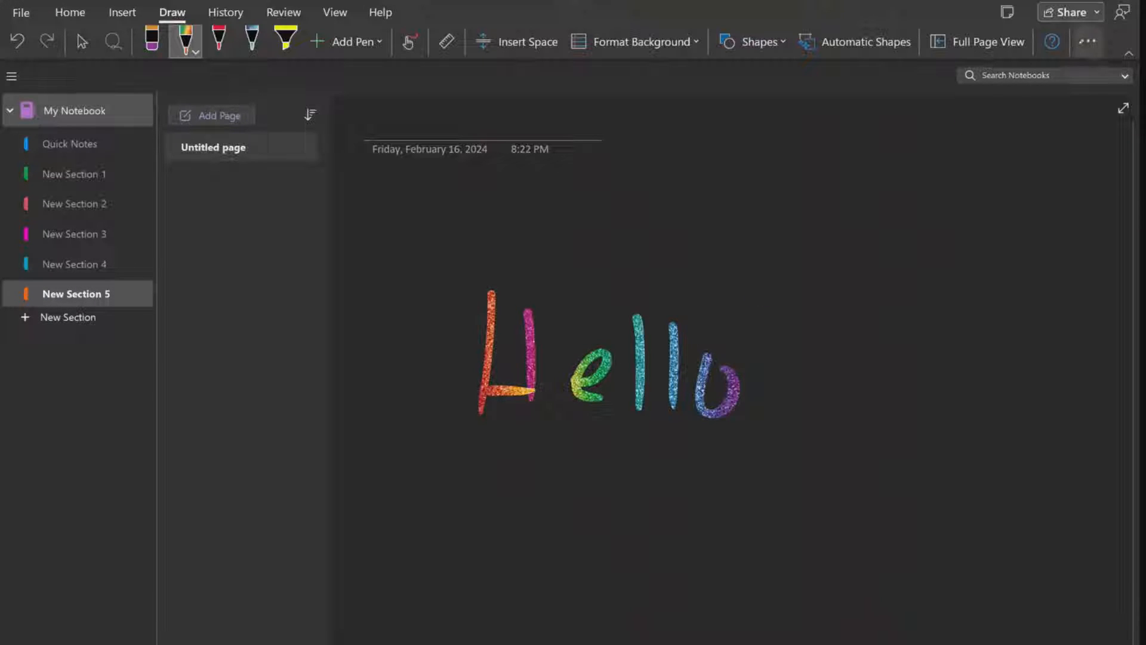
Step: Switch the pen colour to white, handwrite "Hello" below the rainbow word and check the ink conversion options
left_click(1088, 41)
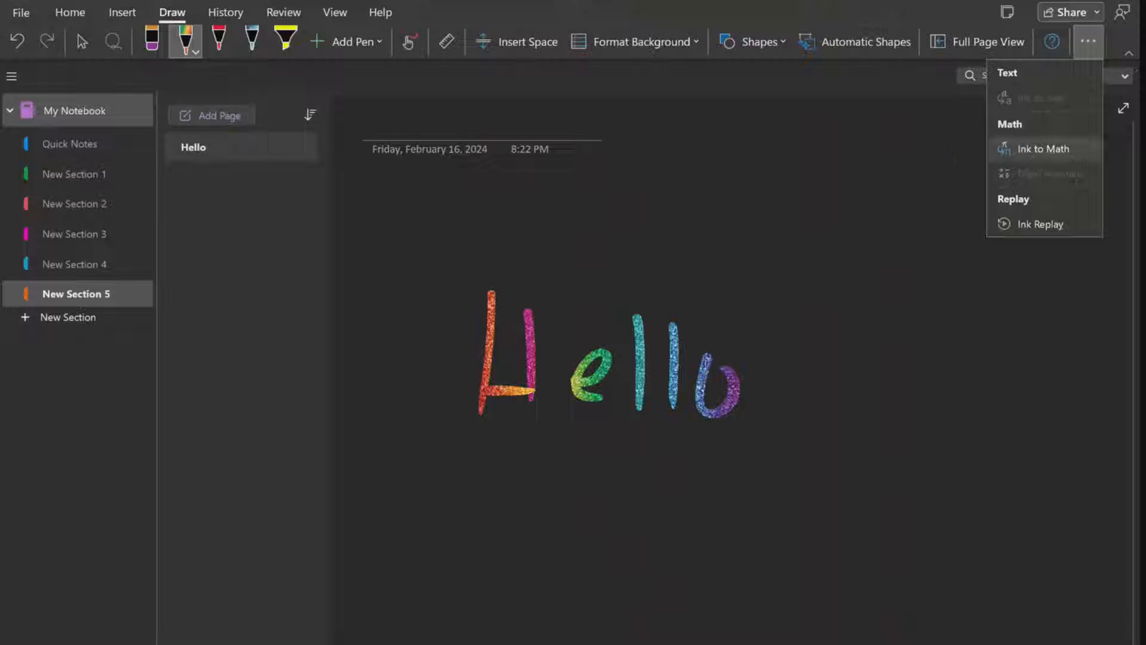
left_click(195, 52)
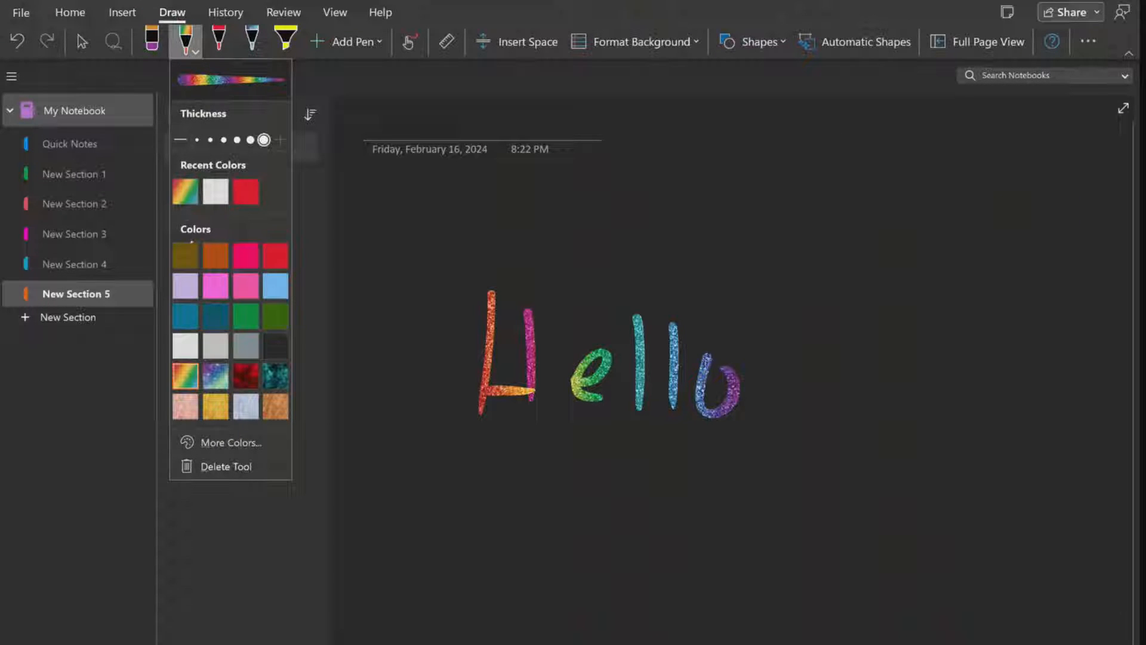
left_click(223, 198)
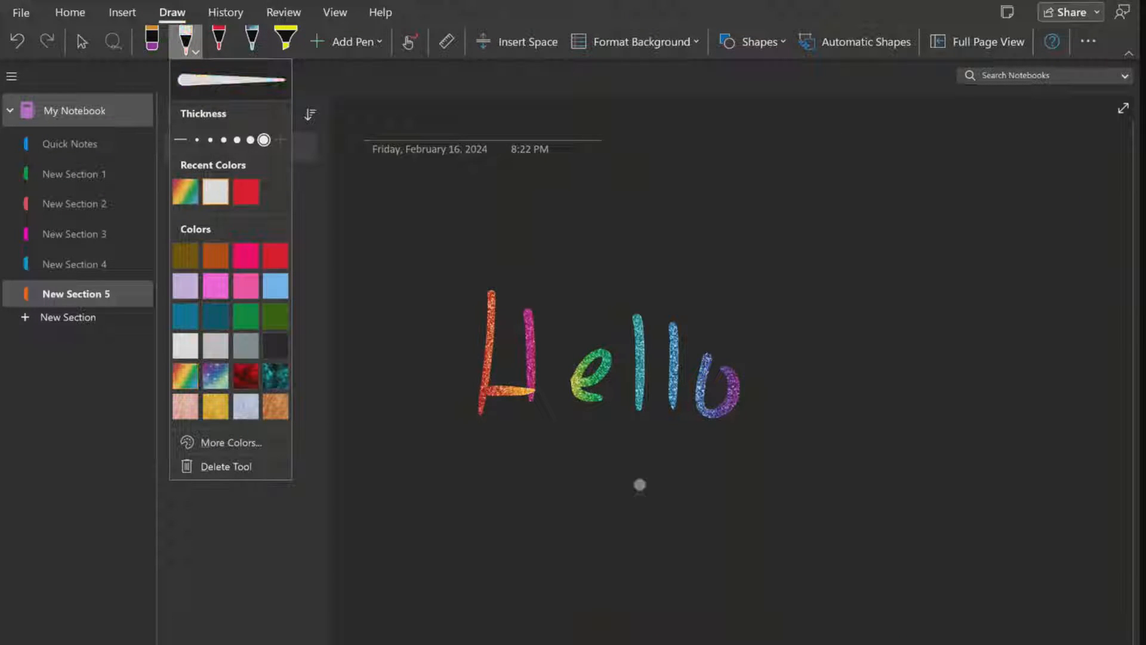
left_click_drag(639, 485, 627, 567)
left_click_drag(681, 476, 679, 580)
left_click_drag(627, 537, 684, 534)
mouse_move(706, 546)
left_mouse_down()
mouse_move(723, 542)
mouse_move(746, 558)
left_mouse_up()
mouse_move(772, 474)
left_mouse_down()
mouse_move(773, 559)
mouse_move(797, 552)
left_mouse_up()
mouse_move(835, 511)
left_mouse_down()
mouse_move(825, 546)
mouse_move(827, 518)
left_mouse_up()
left_click(1088, 42)
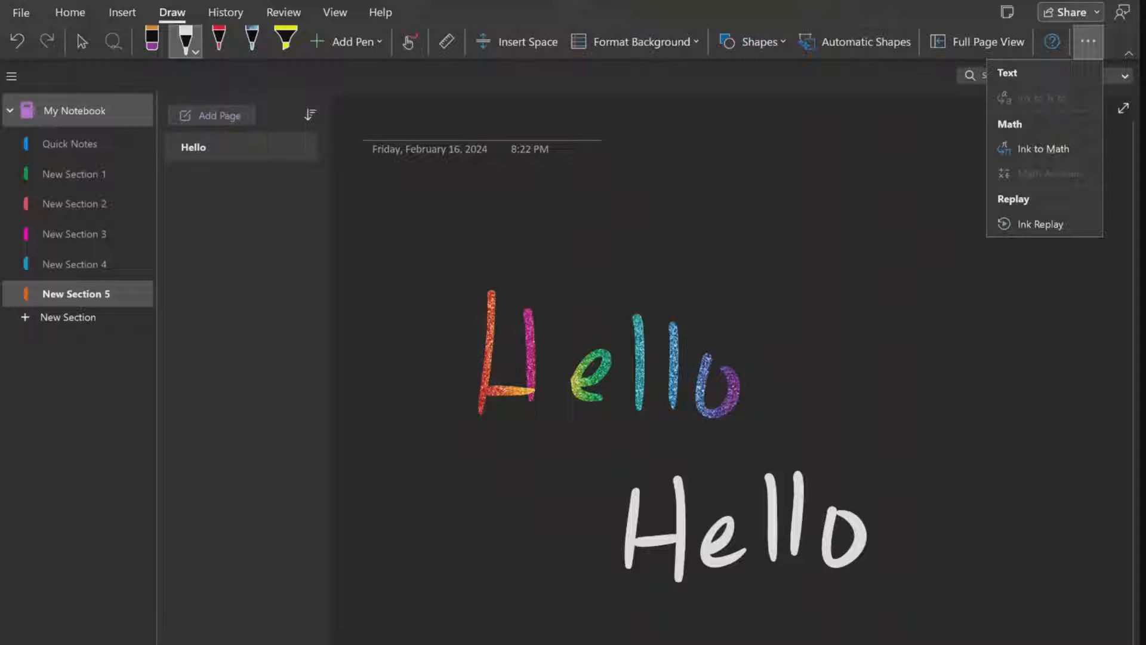
Step: Make the white pen thinner, handwrite "Hello" above and to the right of the rainbow word and check the ink conversion options
left_click(185, 42)
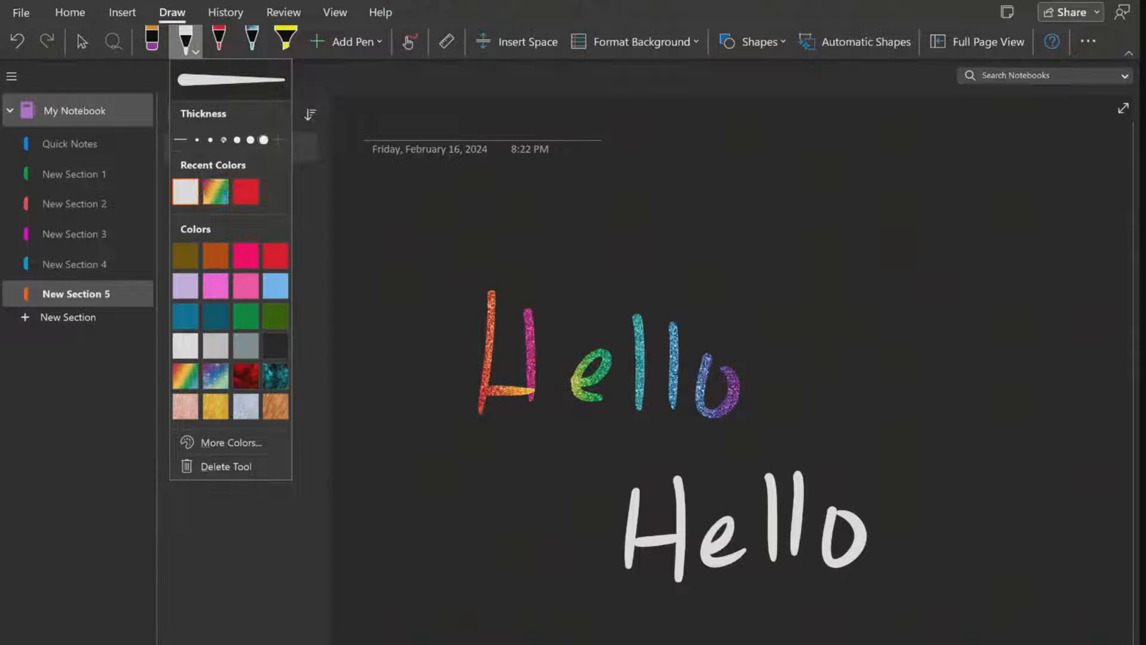
left_click(223, 139)
left_click_drag(797, 185, 792, 295)
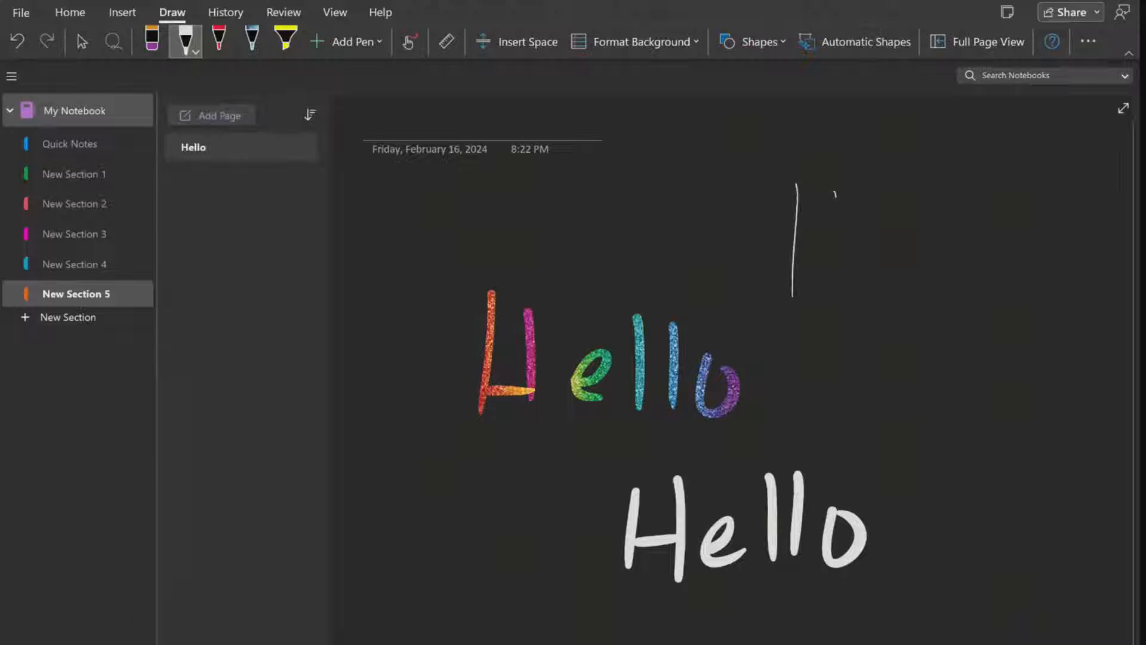
left_click_drag(835, 192, 839, 278)
left_click_drag(796, 258, 889, 254)
left_click_drag(906, 201, 906, 279)
left_click_drag(937, 201, 930, 278)
left_click_drag(965, 231, 968, 234)
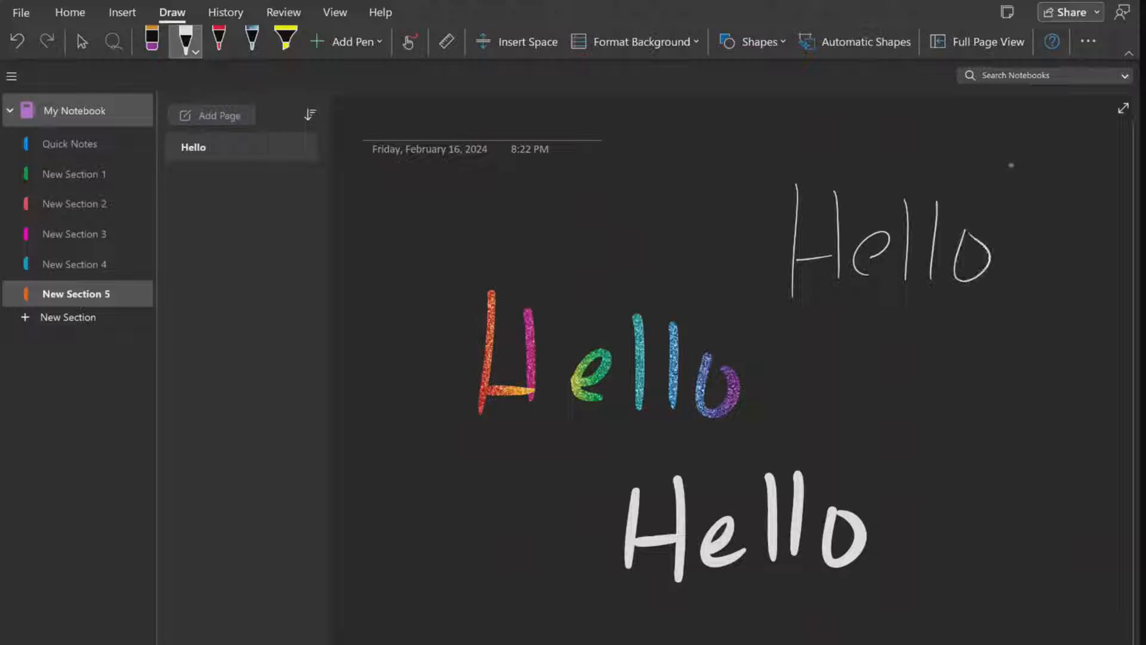
left_click(1088, 41)
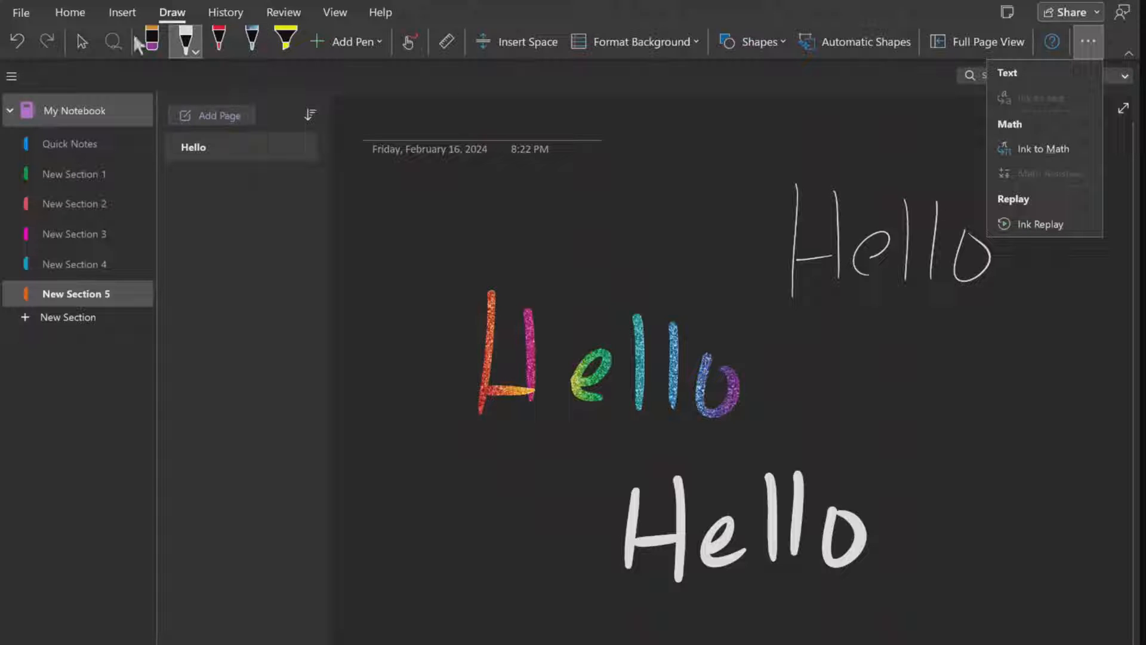
Step: Add a text note reading "Hello" below the thin handwritten word
left_click(79, 11)
left_click(78, 14)
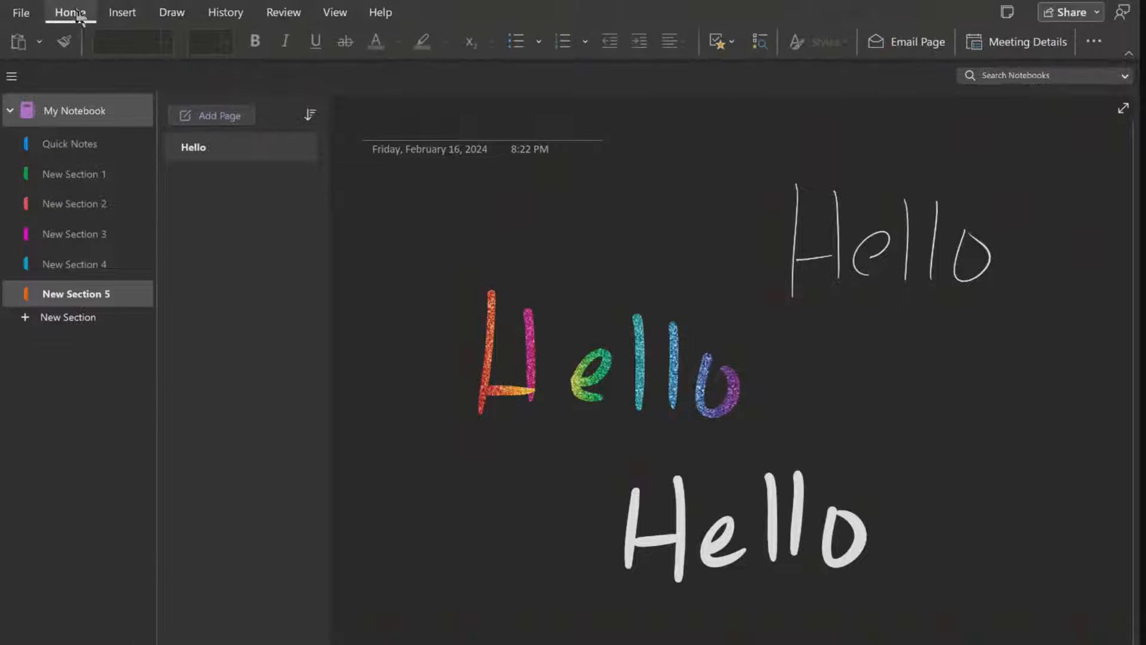
left_click(861, 349)
type("Hello")
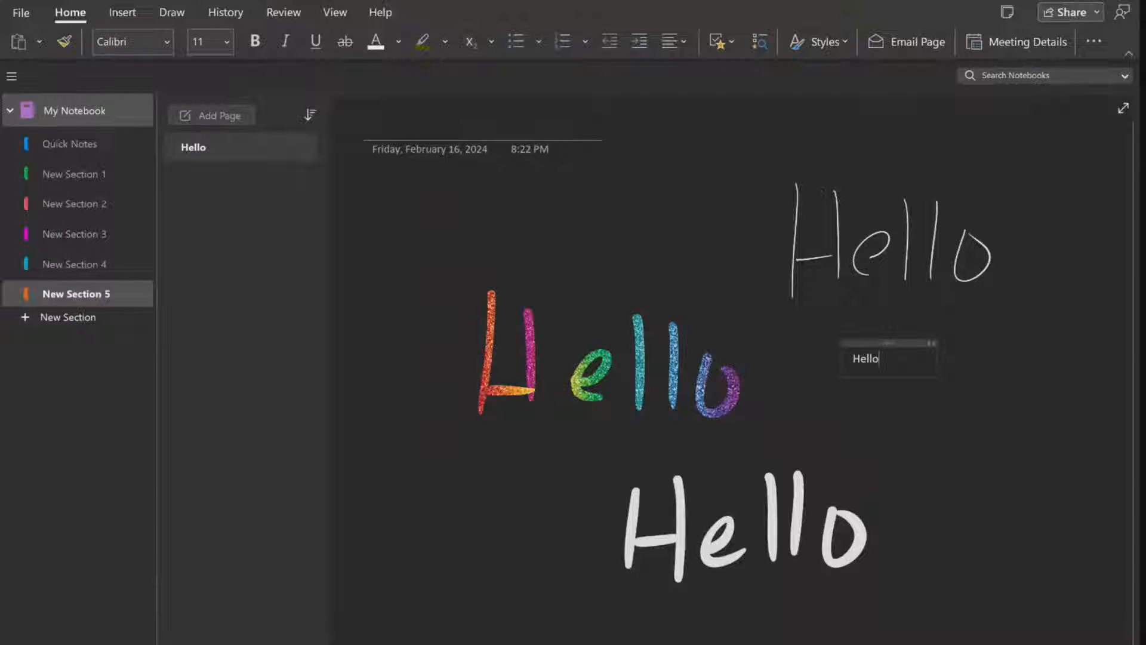
Step: Add a new section, show the ruler and draw a thin white line along its upper edge at 45°
left_click(68, 317)
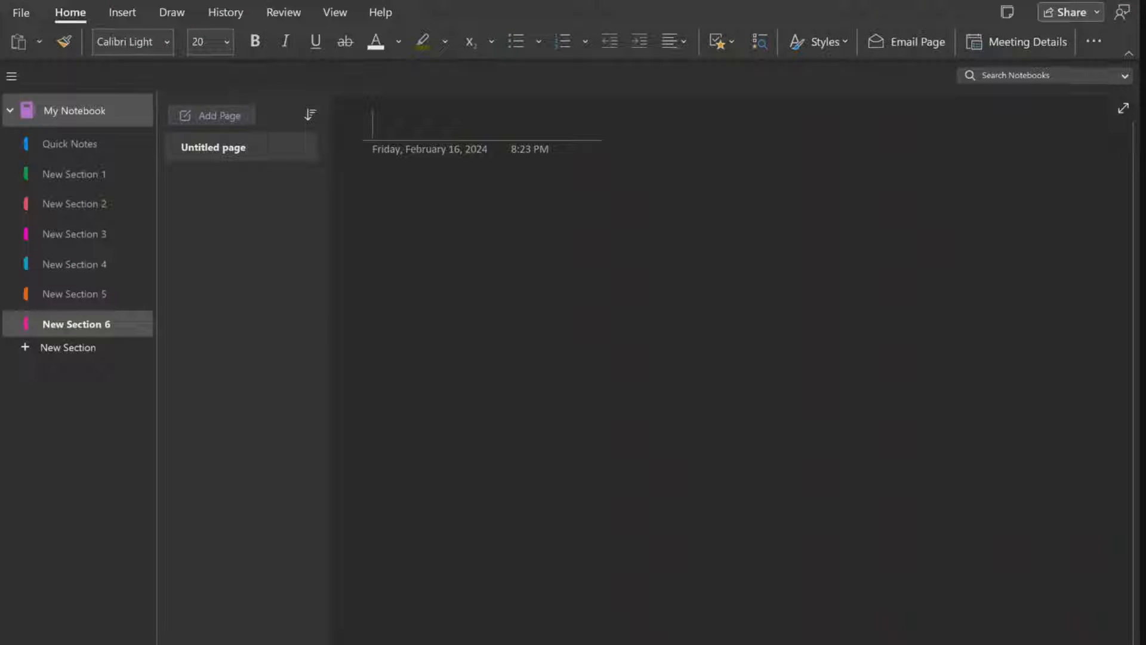
key("alt+d")
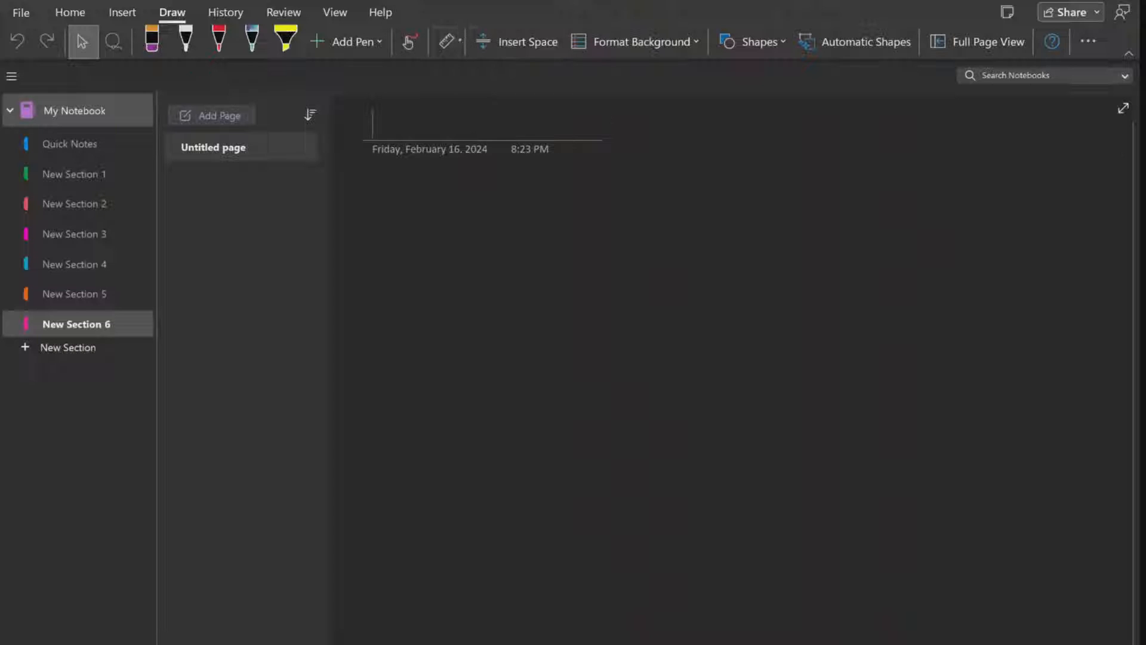
left_click(447, 42)
mouse_move(584, 346)
left_mouse_down()
mouse_move(663, 410)
mouse_move(673, 404)
left_mouse_up()
left_click(185, 41)
left_click_drag(607, 267, 836, 496)
Step: Set the pen to its thickest size and draw three white lines along the ruler, two at 45° and one at 18°
left_click(186, 40)
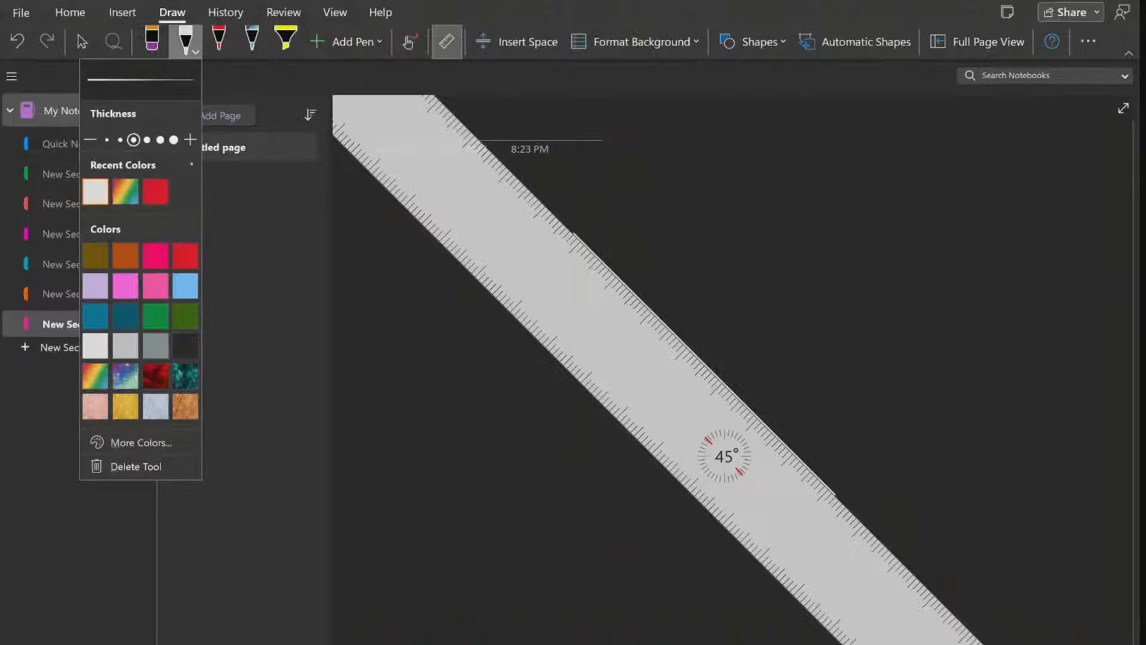
left_click(173, 139)
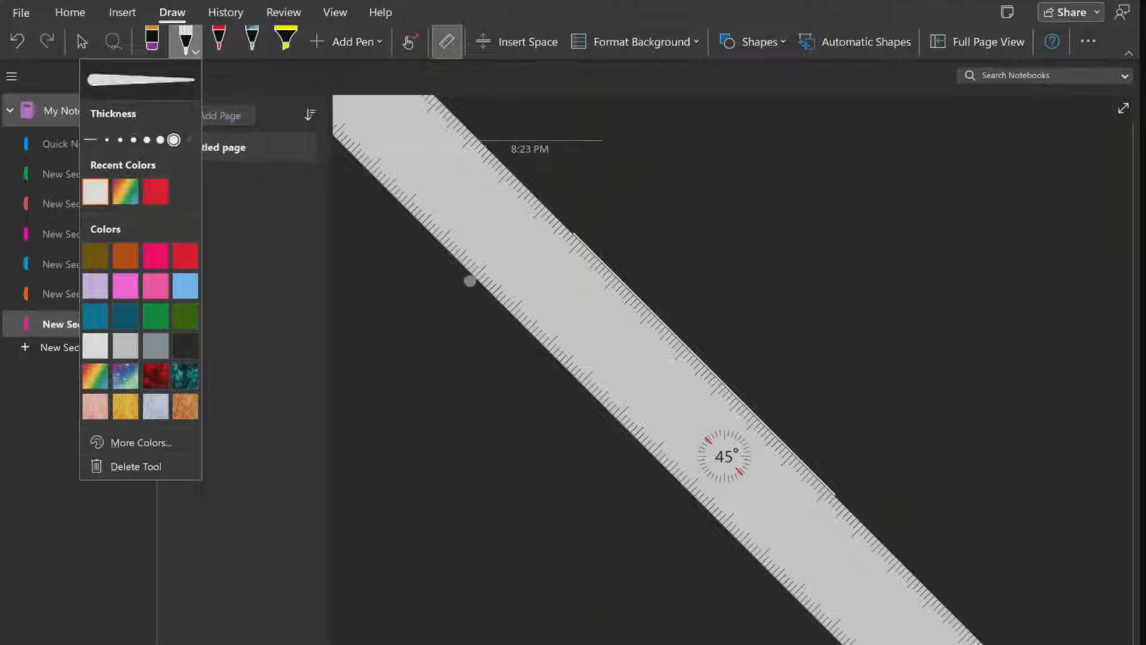
left_click_drag(466, 277, 767, 578)
mouse_move(658, 394)
left_mouse_down()
mouse_move(965, 307)
mouse_move(965, 333)
mouse_move(875, 445)
mouse_move(947, 542)
mouse_move(867, 598)
mouse_move(947, 402)
mouse_move(918, 417)
left_mouse_up()
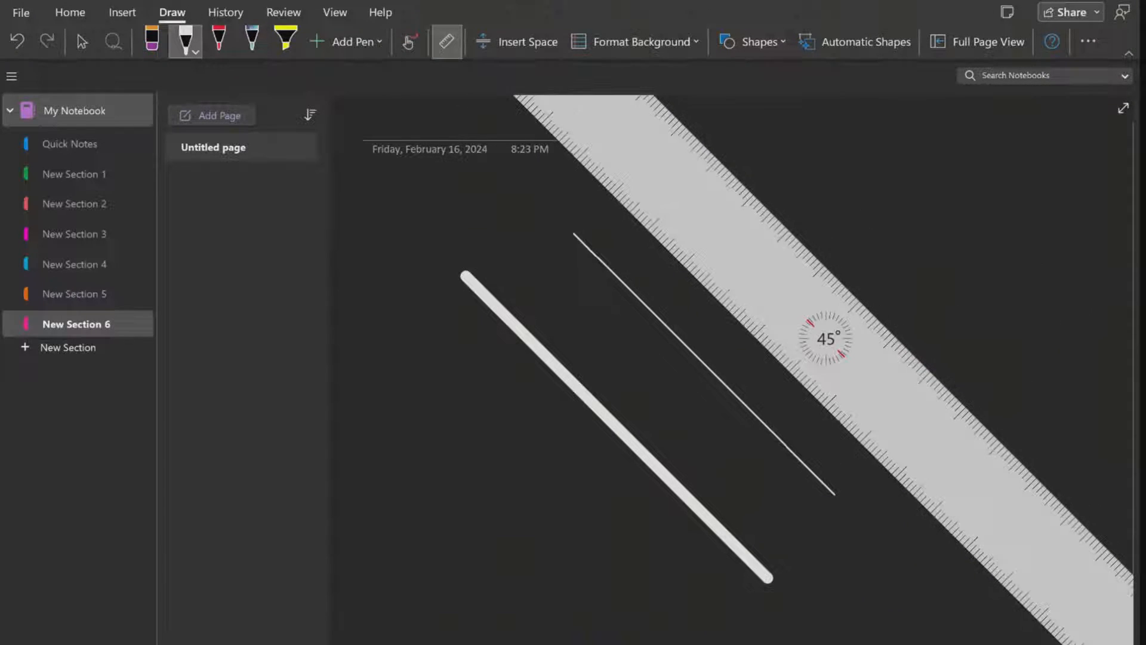
left_click_drag(784, 216, 1028, 460)
mouse_move(826, 338)
left_mouse_down()
mouse_move(456, 479)
mouse_move(510, 535)
mouse_move(513, 517)
left_mouse_up()
left_click_drag(357, 508, 1080, 274)
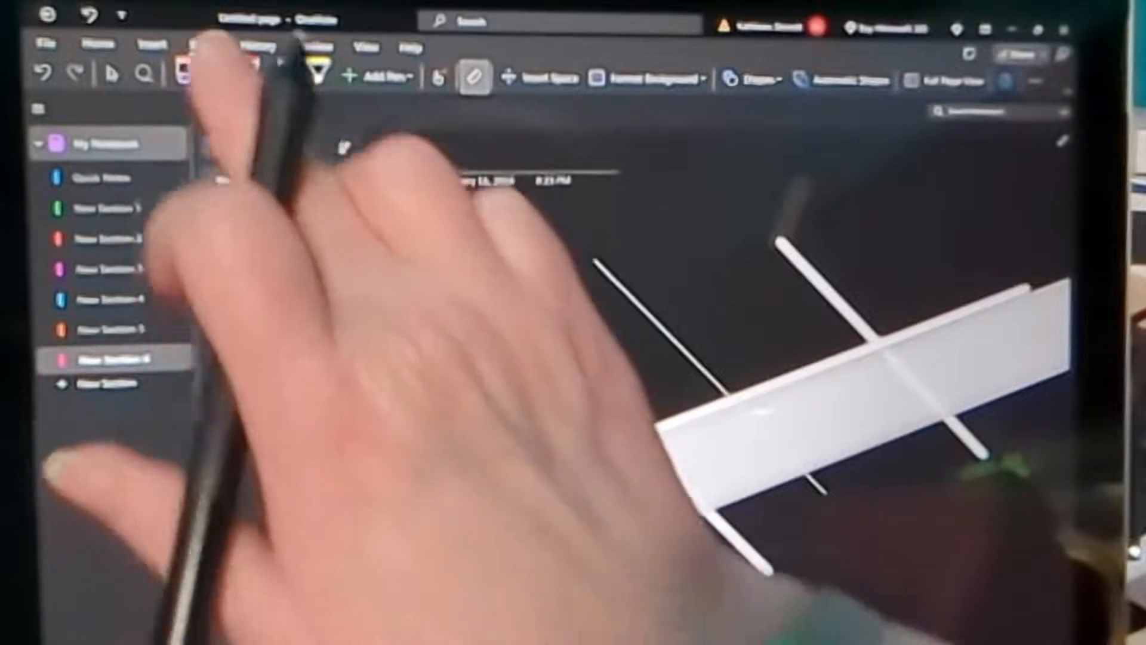
Step: Switch the pen to rainbow, turn on drawing with touch and draw two strokes below the ruler
left_click(218, 74)
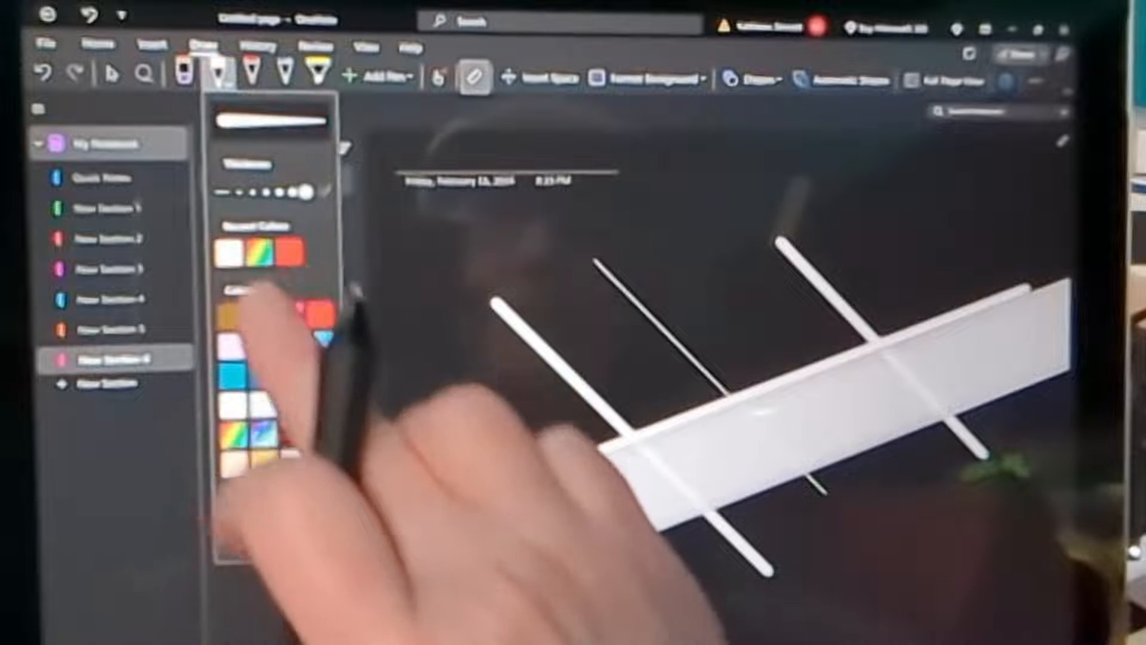
left_click(259, 252)
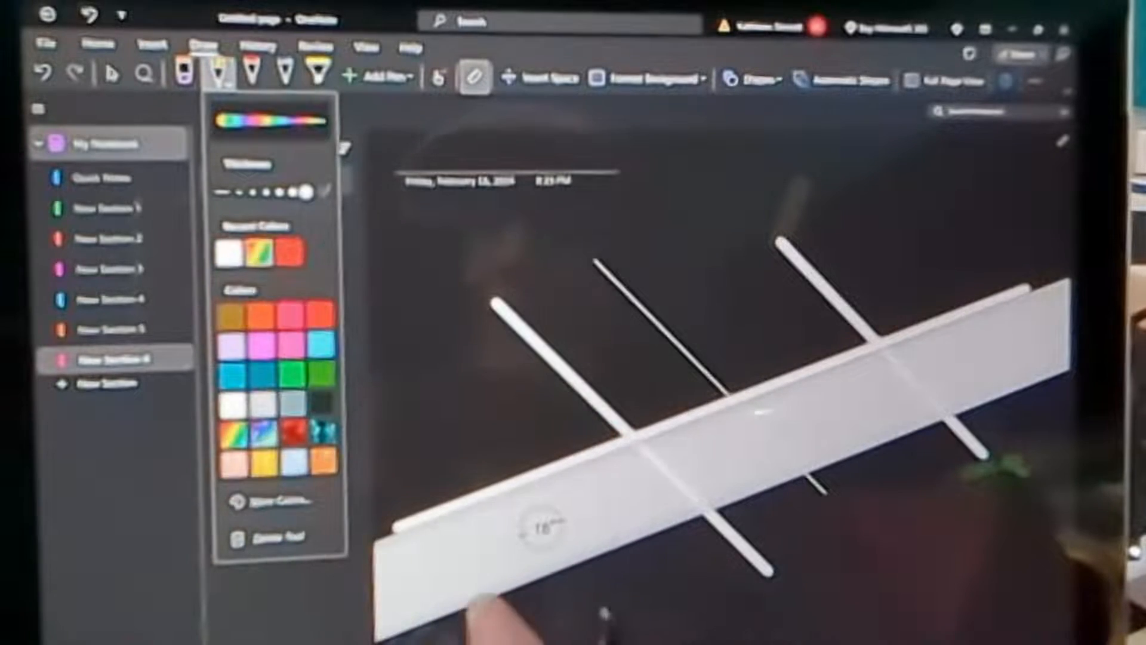
left_click_drag(490, 597, 693, 546)
left_click(219, 73)
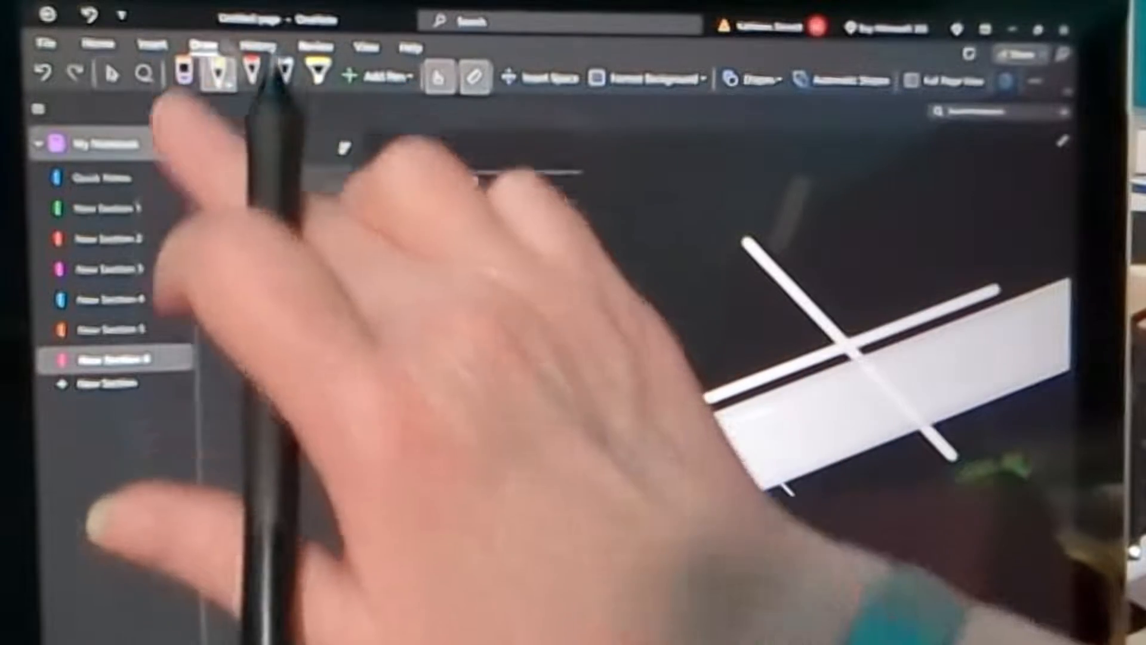
left_click_drag(536, 598, 651, 558)
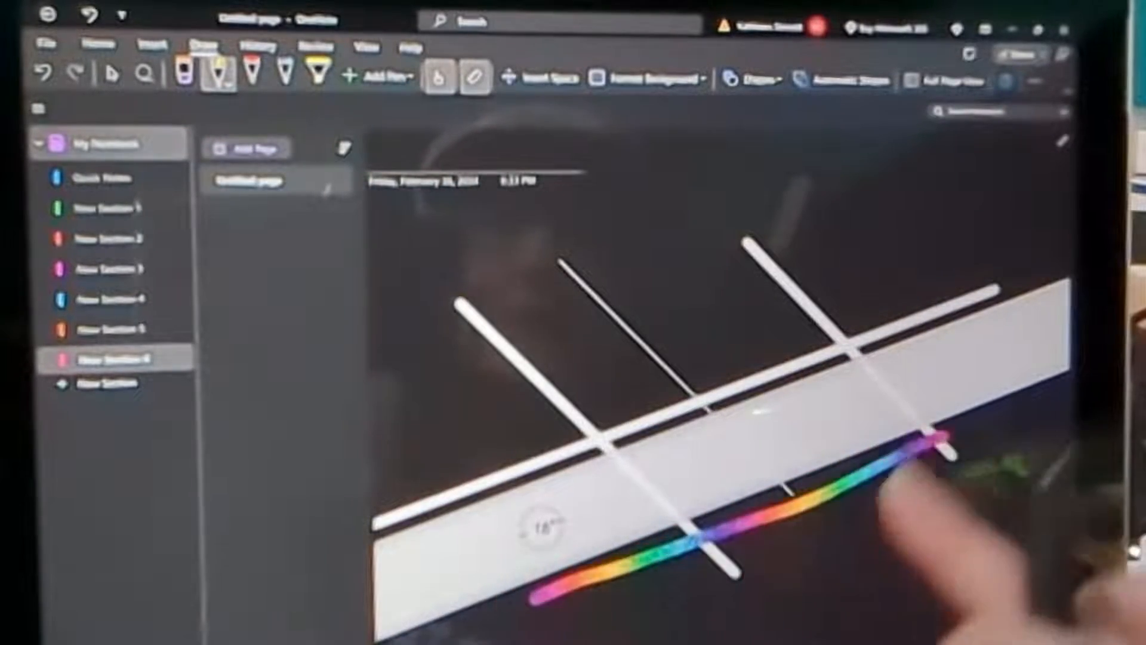
left_click_drag(715, 607, 1005, 486)
Step: Move the ruler up the page and draw a rainbow line along each of its edges
left_click_drag(809, 409, 764, 254)
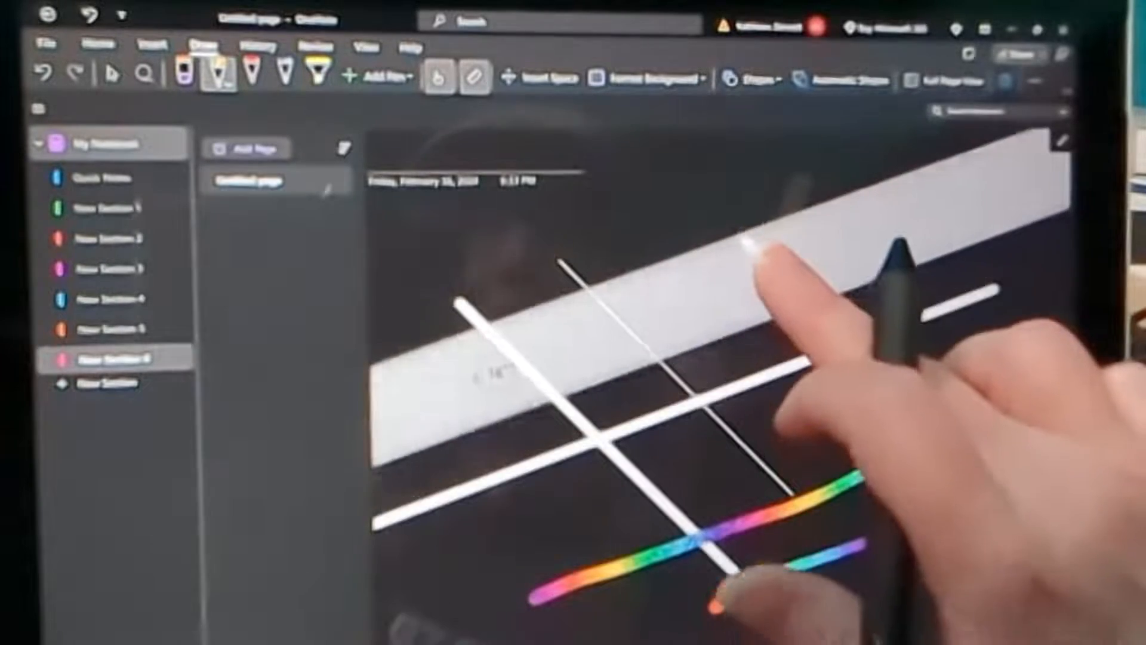
left_click_drag(659, 252, 1008, 133)
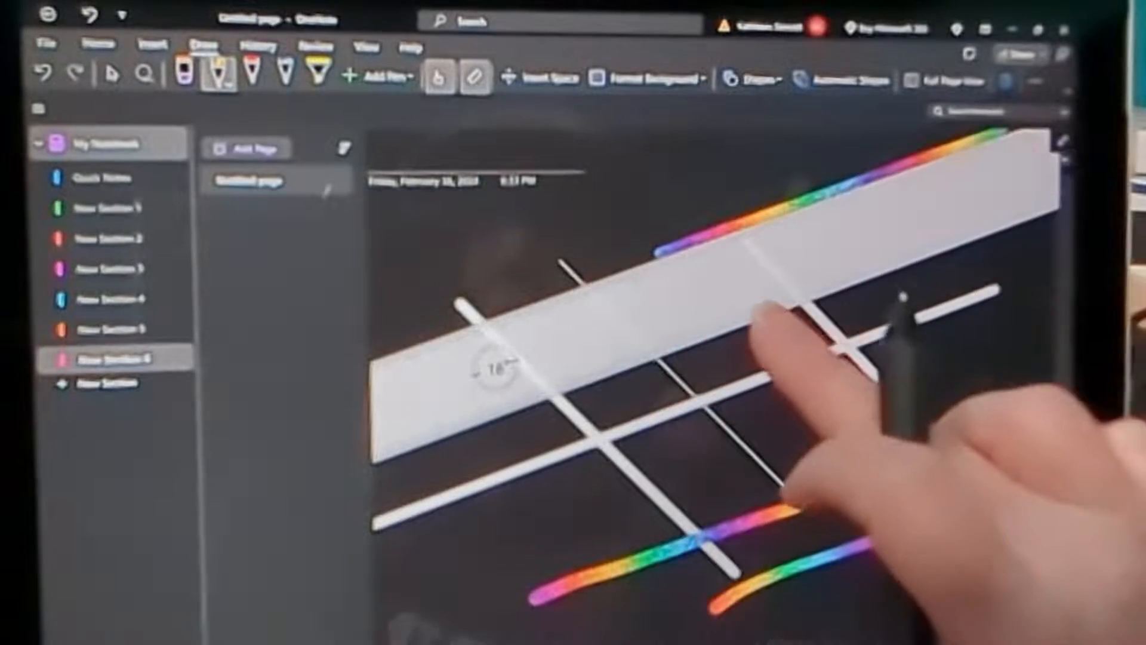
left_click_drag(749, 328, 1042, 231)
Step: Move the ruler back down and rotate it by touch to 11° so it slopes downward across the lines
mouse_move(742, 257)
left_mouse_down()
mouse_move(561, 430)
mouse_move(465, 436)
mouse_move(522, 510)
left_mouse_up()
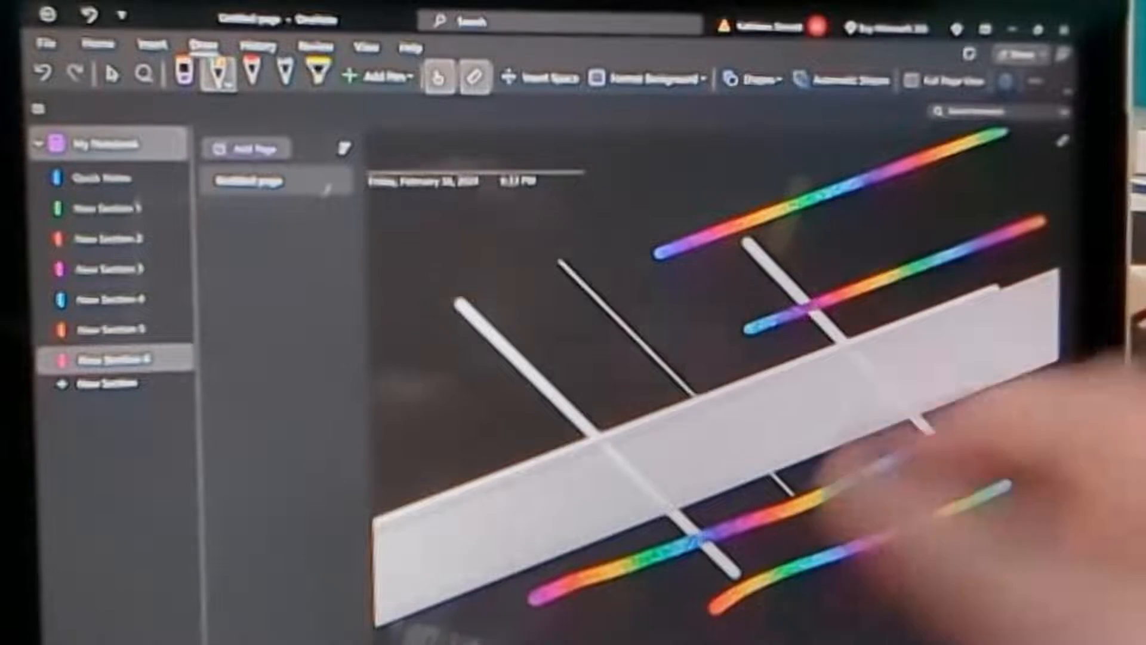
mouse_move(636, 510)
left_mouse_down()
mouse_move(600, 439)
mouse_move(613, 373)
mouse_move(573, 329)
mouse_move(531, 313)
mouse_move(610, 329)
left_mouse_up()
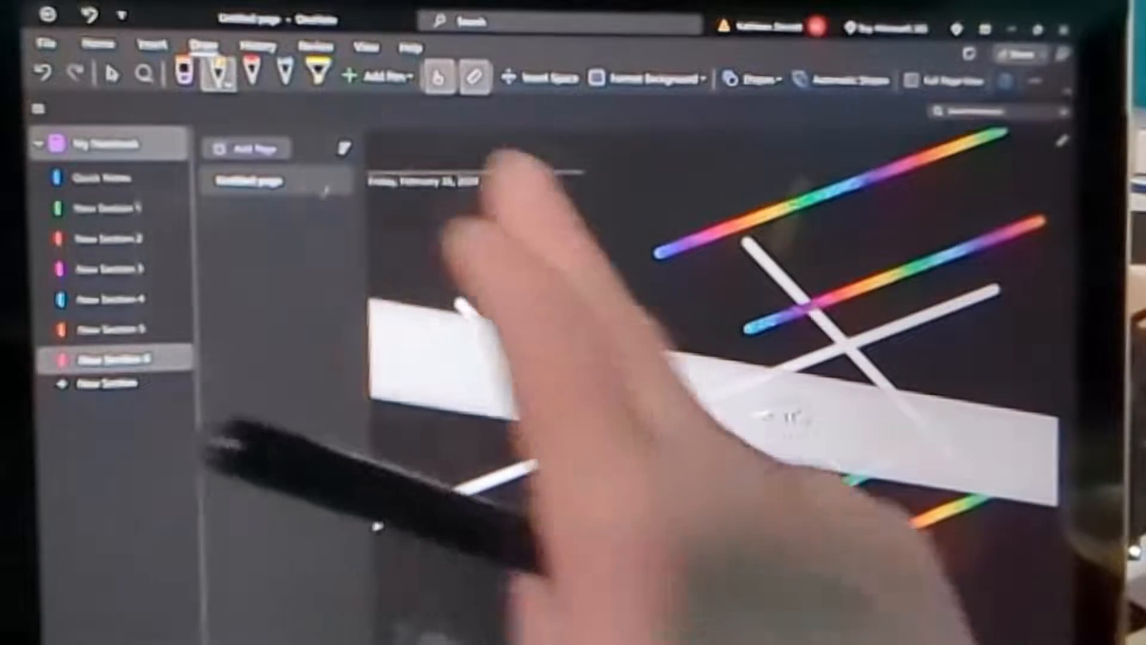
left_click(219, 74)
left_click(505, 298)
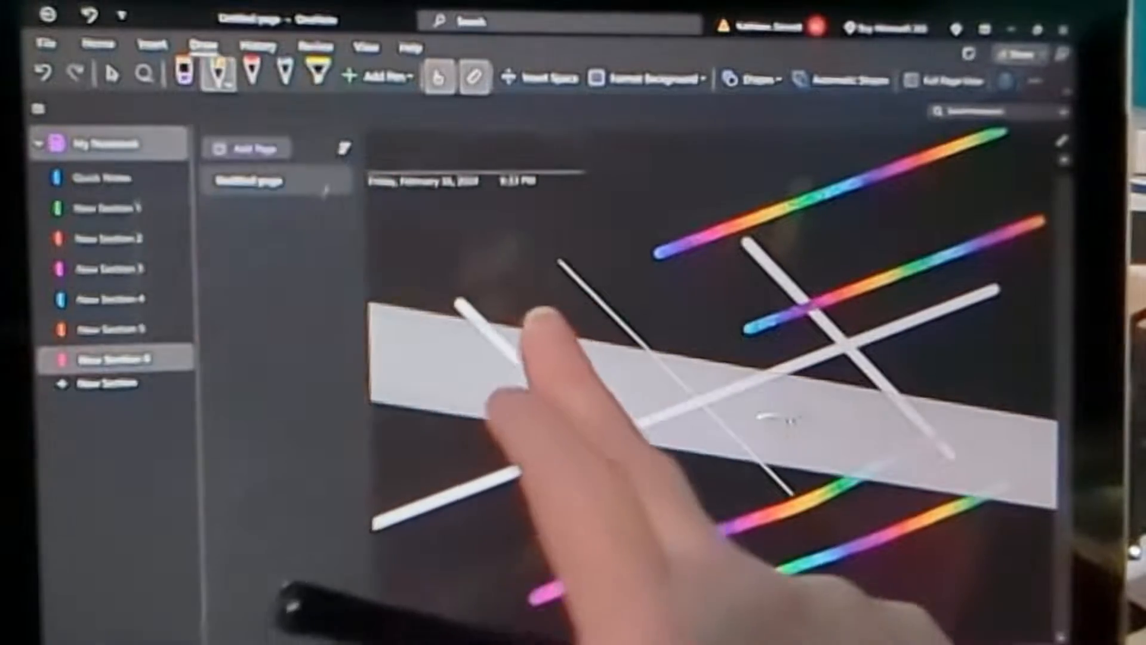
left_click_drag(543, 322, 555, 310)
left_click(569, 312)
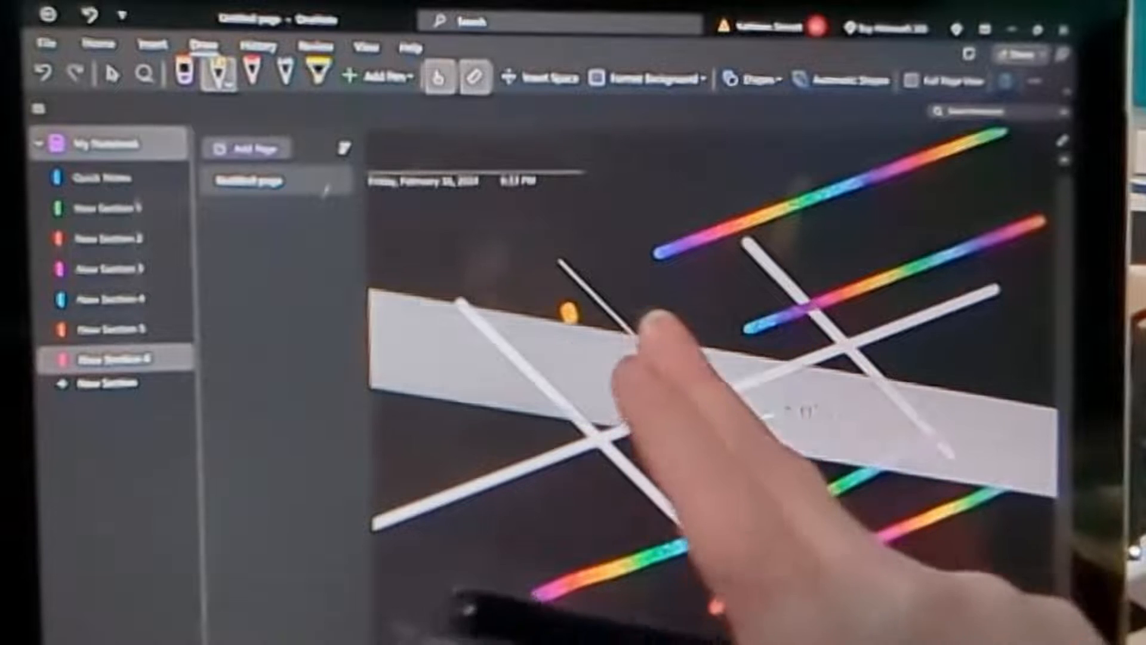
left_click(652, 332)
left_click_drag(710, 332, 730, 342)
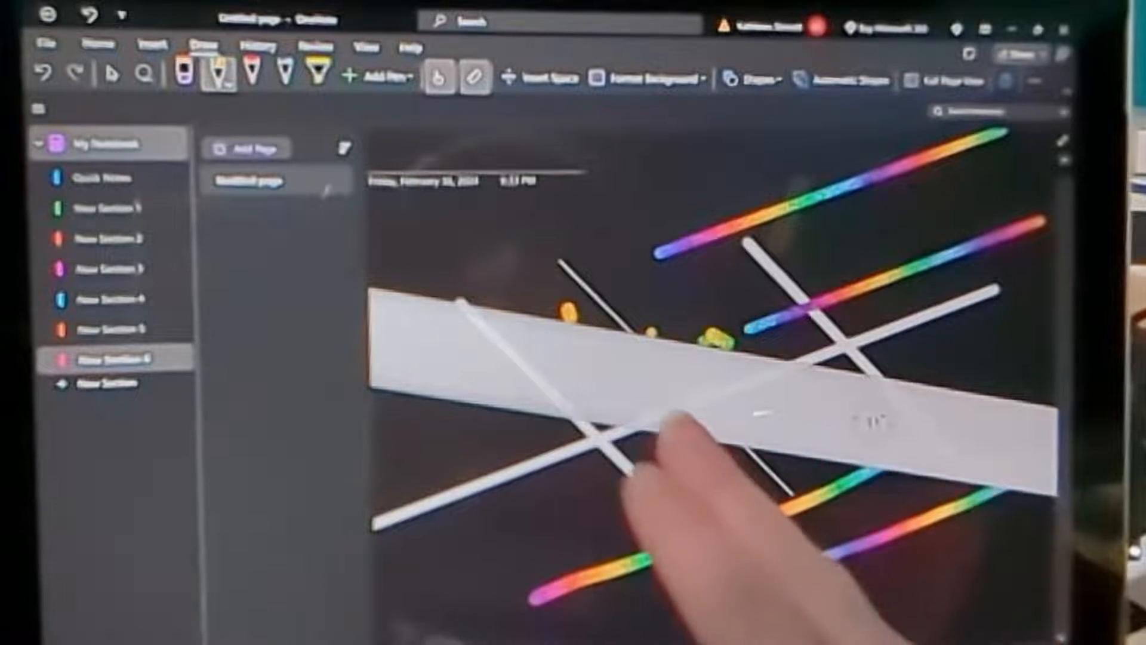
Step: Draw a short rainbow line along the ruler's lower edge and a long one along its upper edge, and move the ruler down
left_click_drag(483, 410, 608, 425)
left_click_drag(421, 291, 1051, 401)
left_click_drag(788, 400, 794, 555)
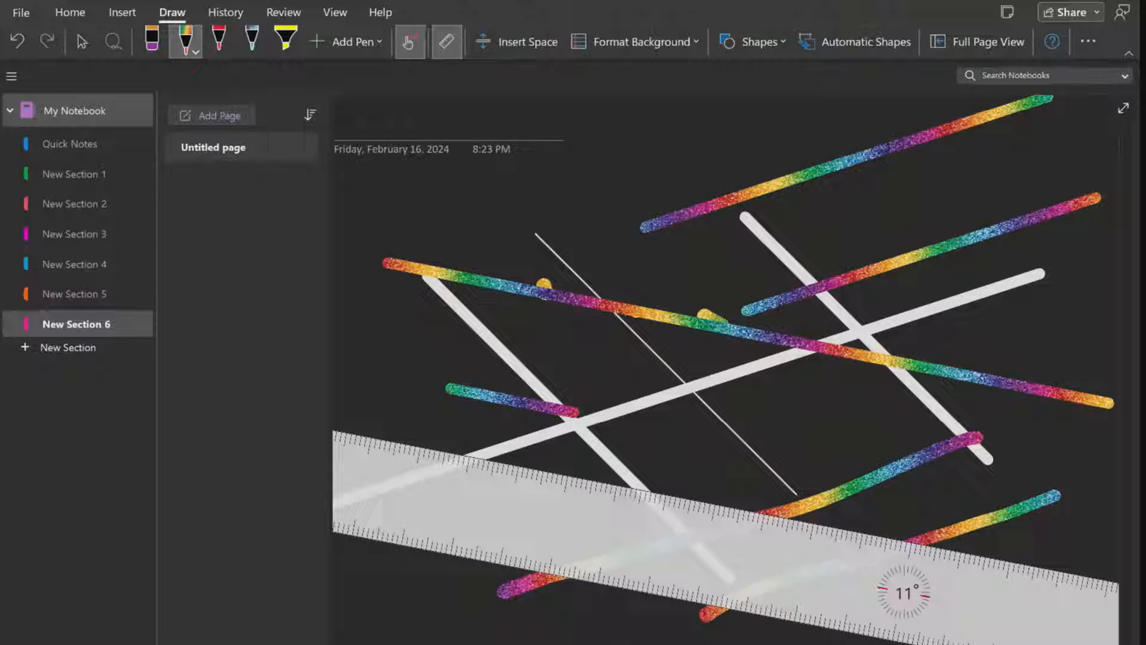
Step: Add another new section, hide the ruler and draw an open circle and an open four-sided shape with the rainbow pen
left_click(80, 356)
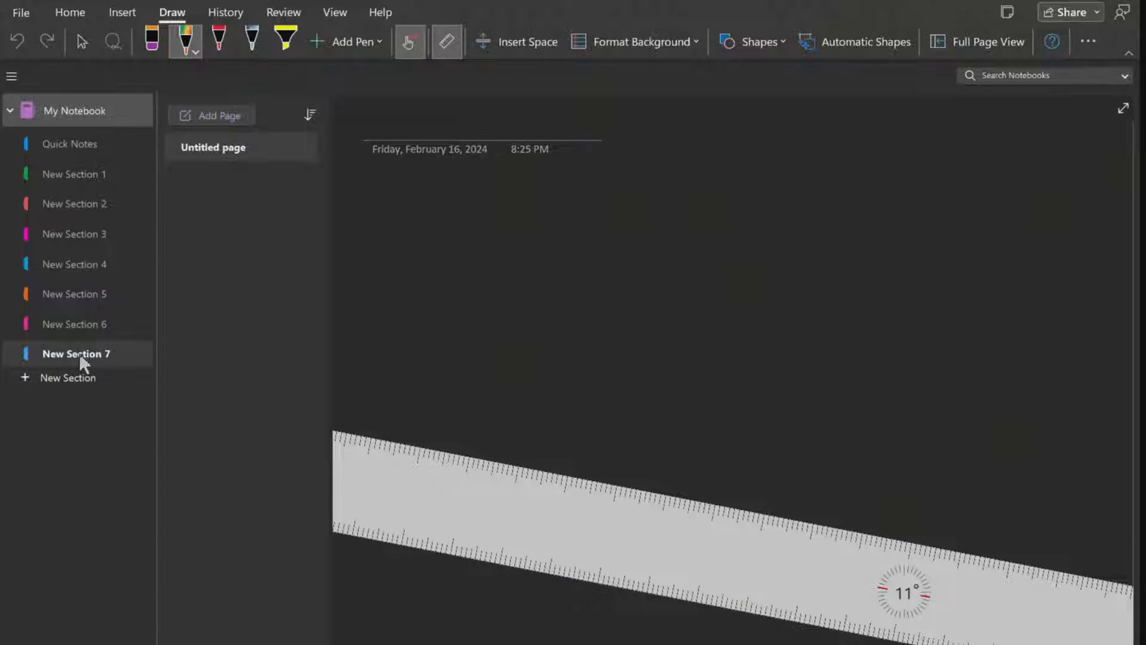
left_click(444, 51)
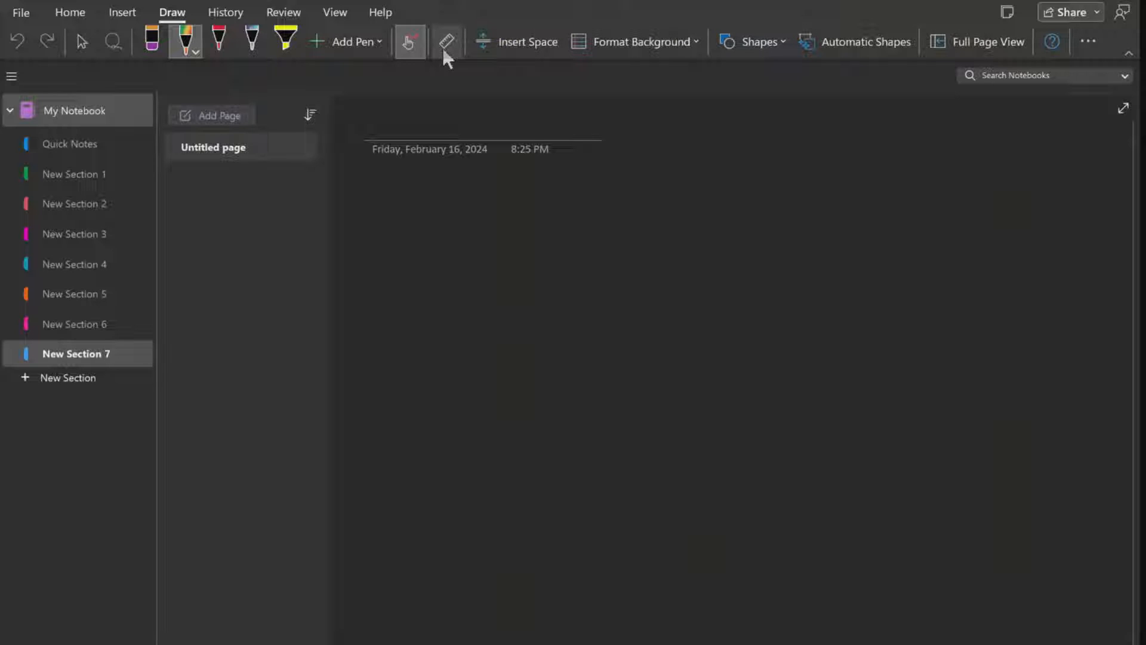
mouse_move(487, 273)
left_mouse_down()
mouse_move(563, 296)
mouse_move(509, 276)
left_mouse_up()
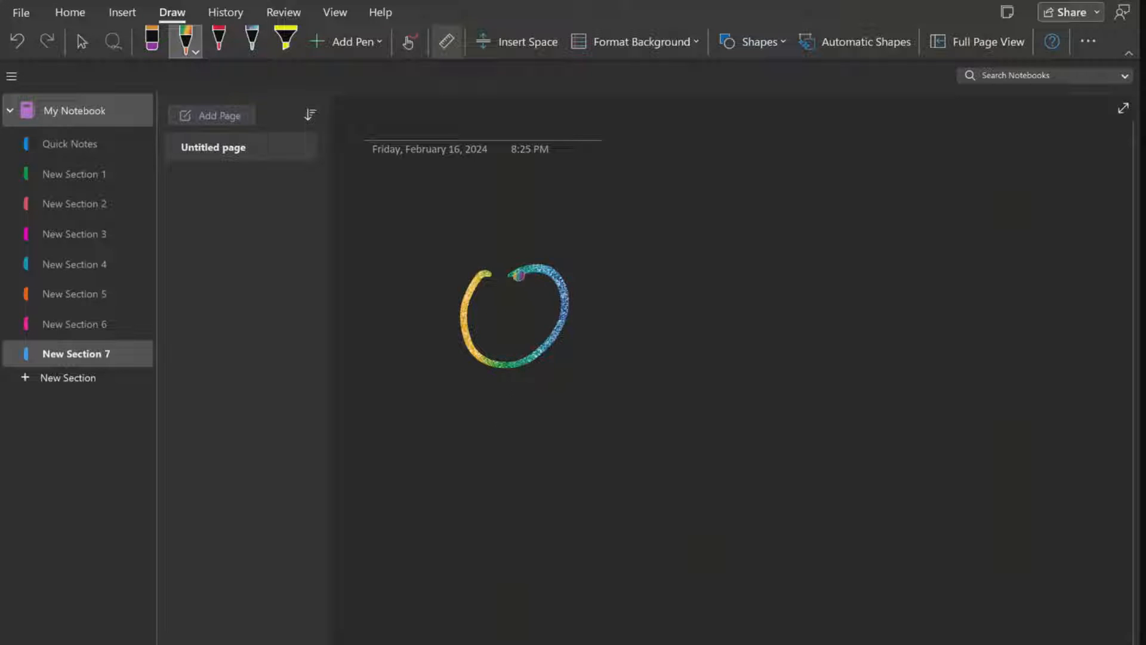
mouse_move(621, 264)
left_mouse_down()
mouse_move(636, 357)
mouse_move(739, 264)
mouse_move(661, 352)
left_mouse_up()
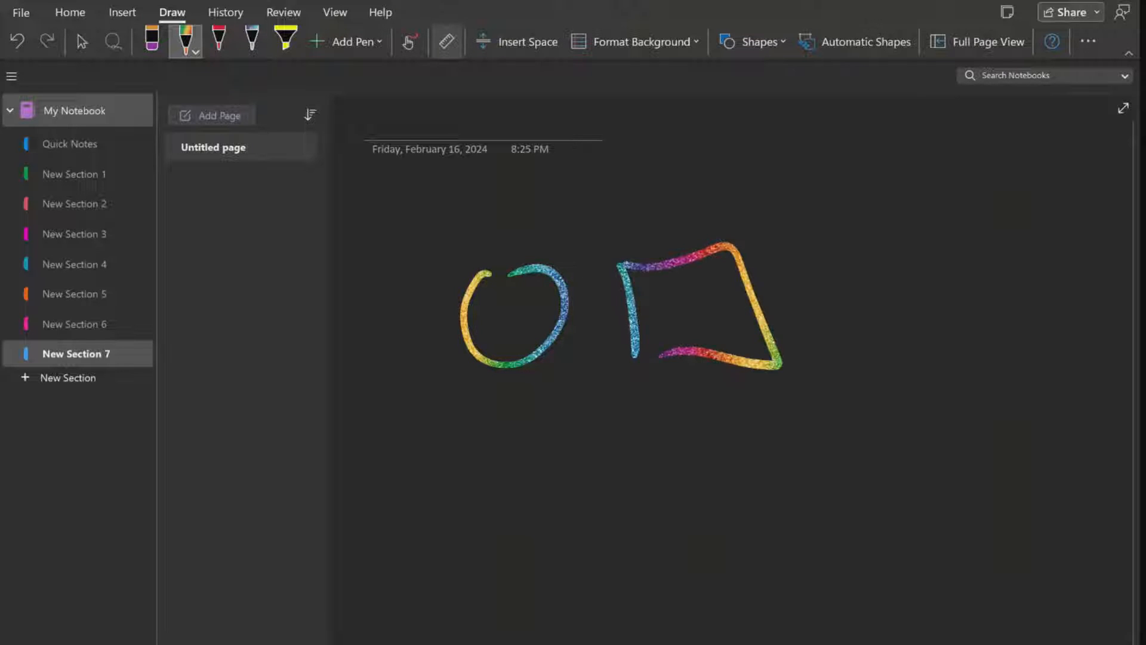
Step: Draw three closed rectangles with the rainbow pen, one beside the open shapes and two below them
mouse_move(866, 243)
left_mouse_down()
mouse_move(868, 324)
mouse_move(947, 220)
mouse_move(1023, 260)
mouse_move(985, 325)
mouse_move(865, 326)
left_mouse_up()
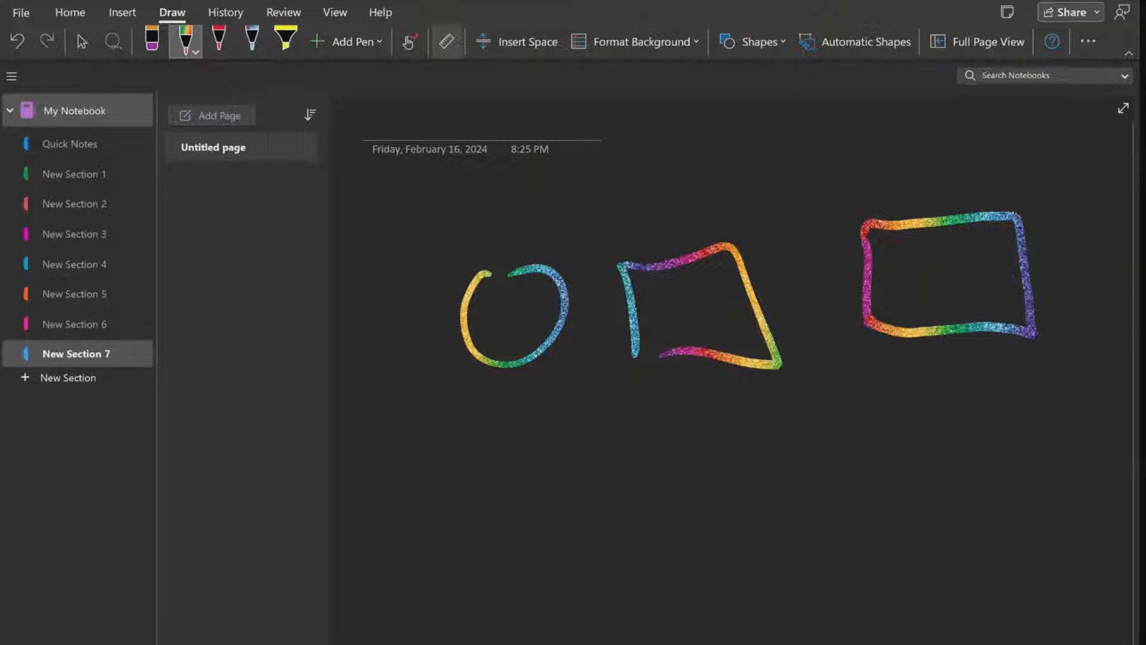
mouse_move(476, 445)
left_mouse_down()
mouse_move(476, 481)
mouse_move(570, 524)
mouse_move(645, 436)
mouse_move(472, 448)
left_mouse_up()
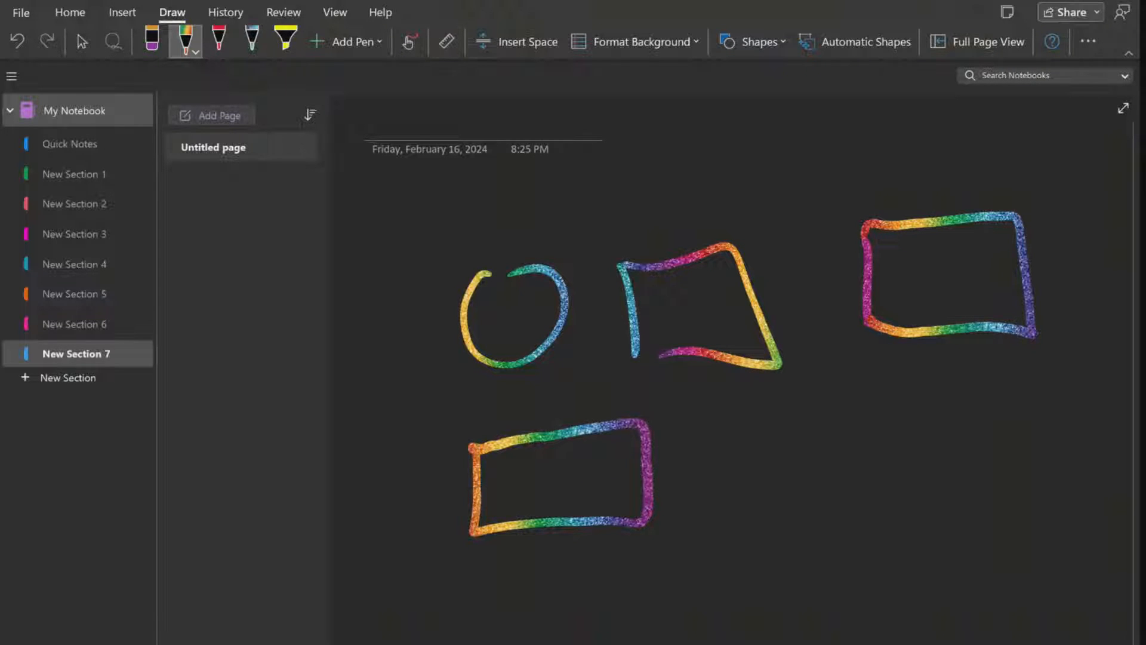
mouse_move(749, 421)
left_mouse_down()
mouse_move(760, 555)
mouse_move(912, 545)
mouse_move(950, 476)
mouse_move(902, 403)
mouse_move(743, 427)
mouse_move(758, 419)
left_mouse_up()
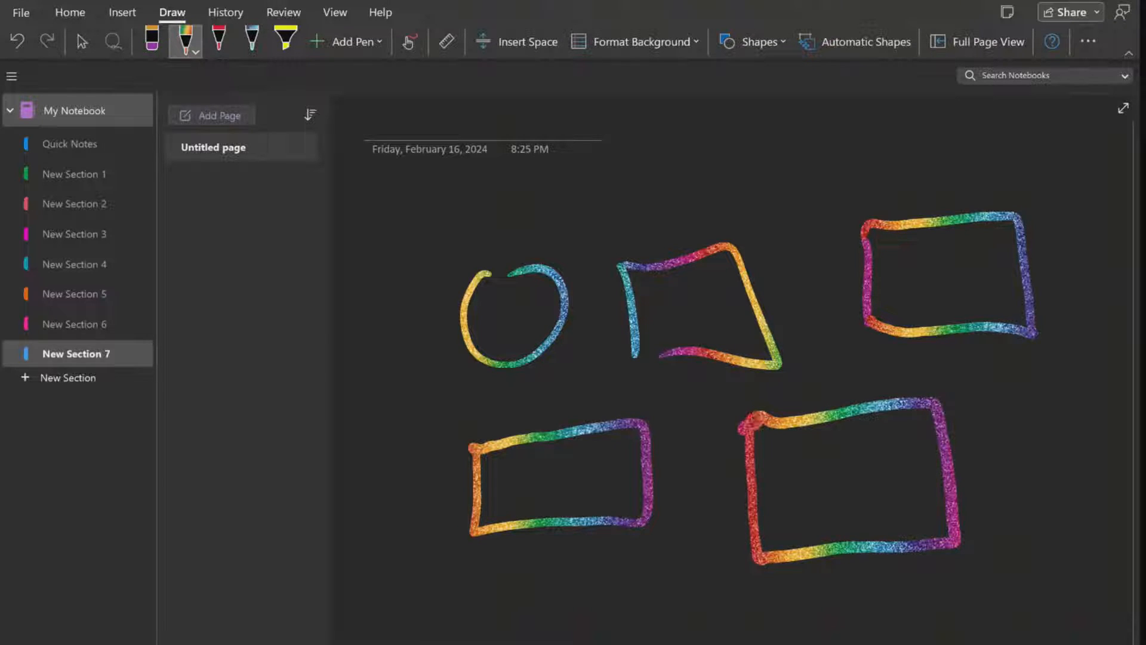
Step: Draw a small straight-edged square with the rainbow pen below and between the two lower rectangles
mouse_move(630, 558)
left_mouse_down()
mouse_move(627, 642)
mouse_move(725, 642)
mouse_move(722, 604)
mouse_move(668, 558)
mouse_move(631, 558)
left_mouse_up()
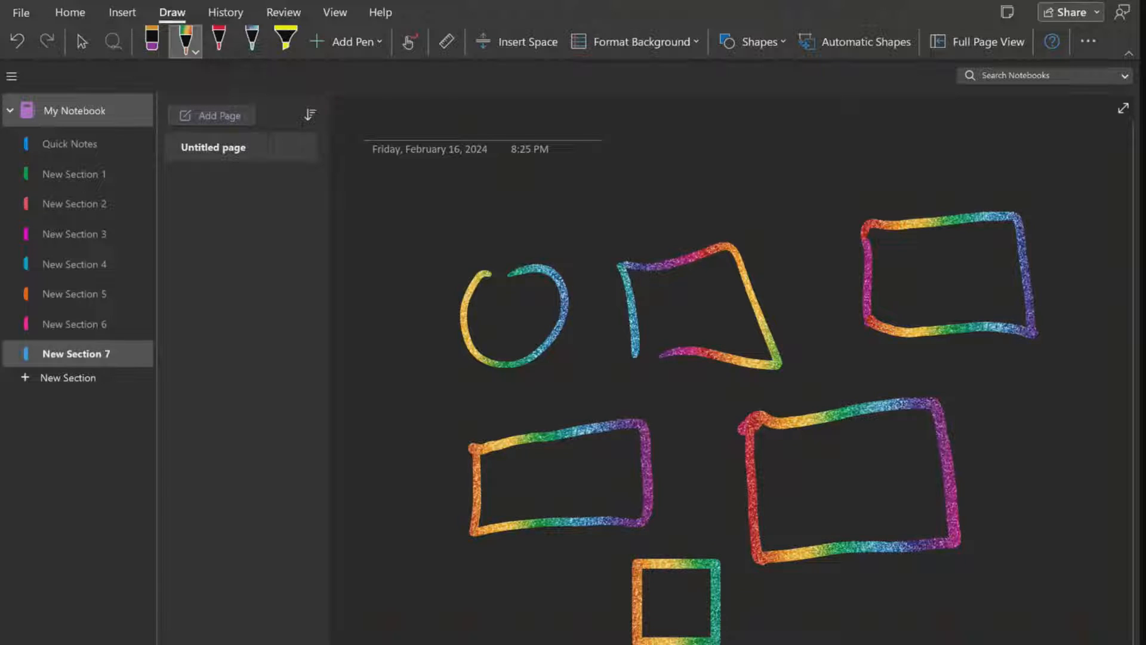
Step: Add another new section and draw a row of rainbow shapes: an open four-sided shape, a straight-edged rectangle and a perfect circle
left_click(69, 377)
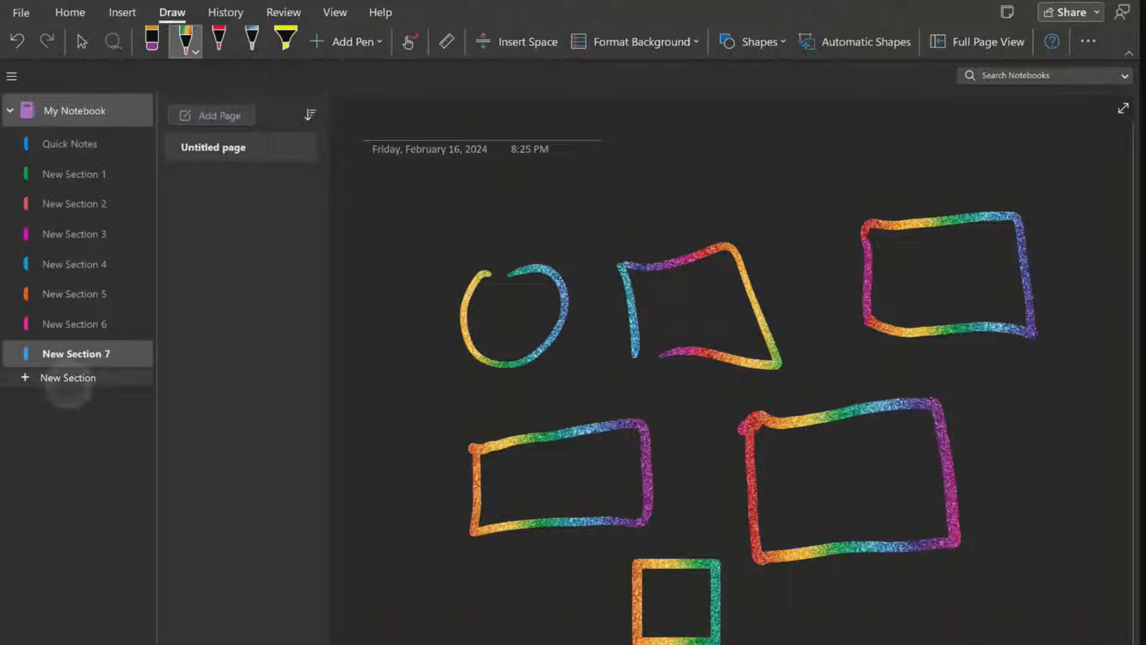
mouse_move(401, 185)
left_mouse_down()
mouse_move(389, 315)
mouse_move(533, 272)
mouse_move(450, 195)
mouse_move(411, 191)
left_mouse_up()
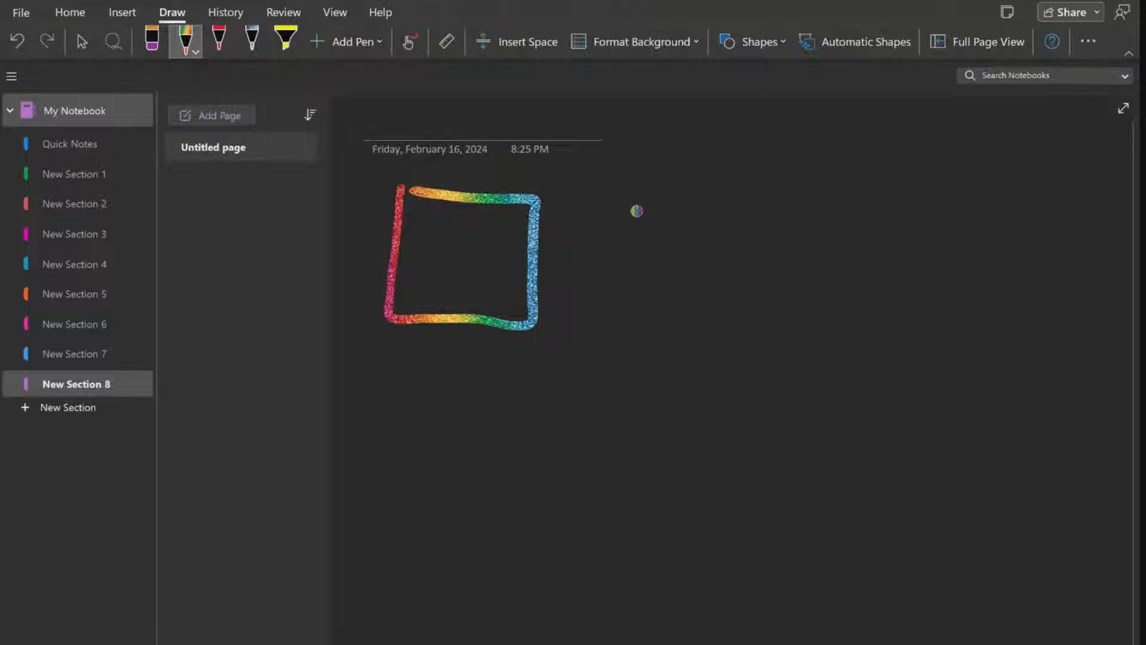
mouse_move(637, 211)
left_mouse_down()
mouse_move(633, 276)
mouse_move(704, 317)
mouse_move(795, 289)
mouse_move(769, 214)
mouse_move(637, 209)
left_mouse_up()
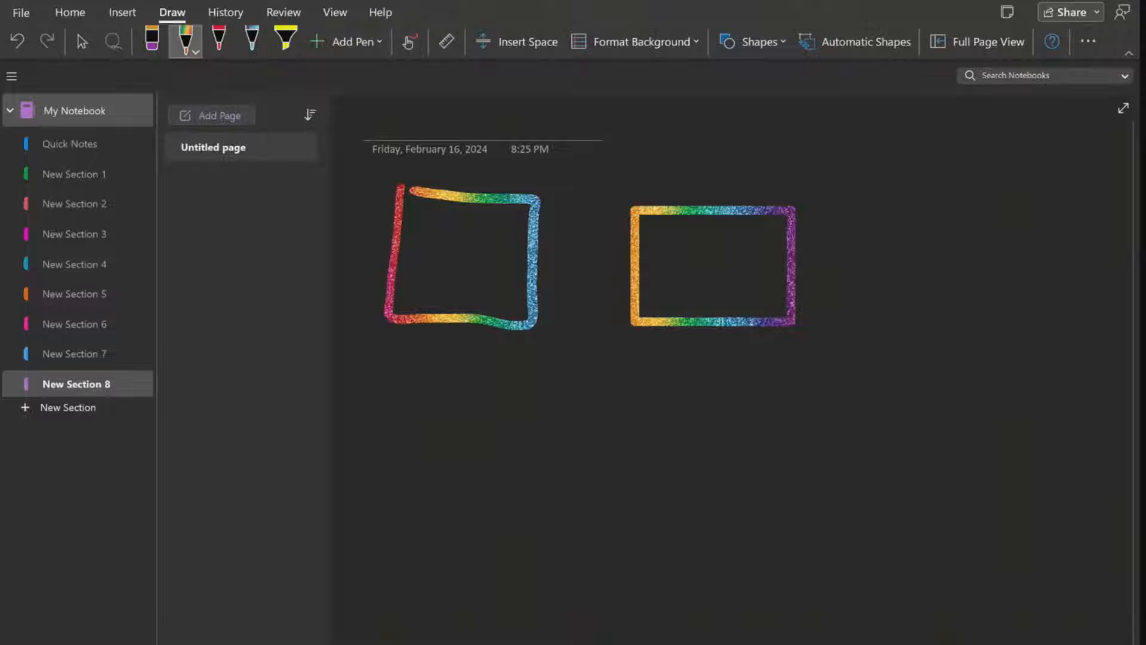
mouse_move(942, 210)
left_mouse_down()
mouse_move(912, 212)
mouse_move(996, 330)
mouse_move(942, 212)
mouse_move(924, 213)
left_mouse_up()
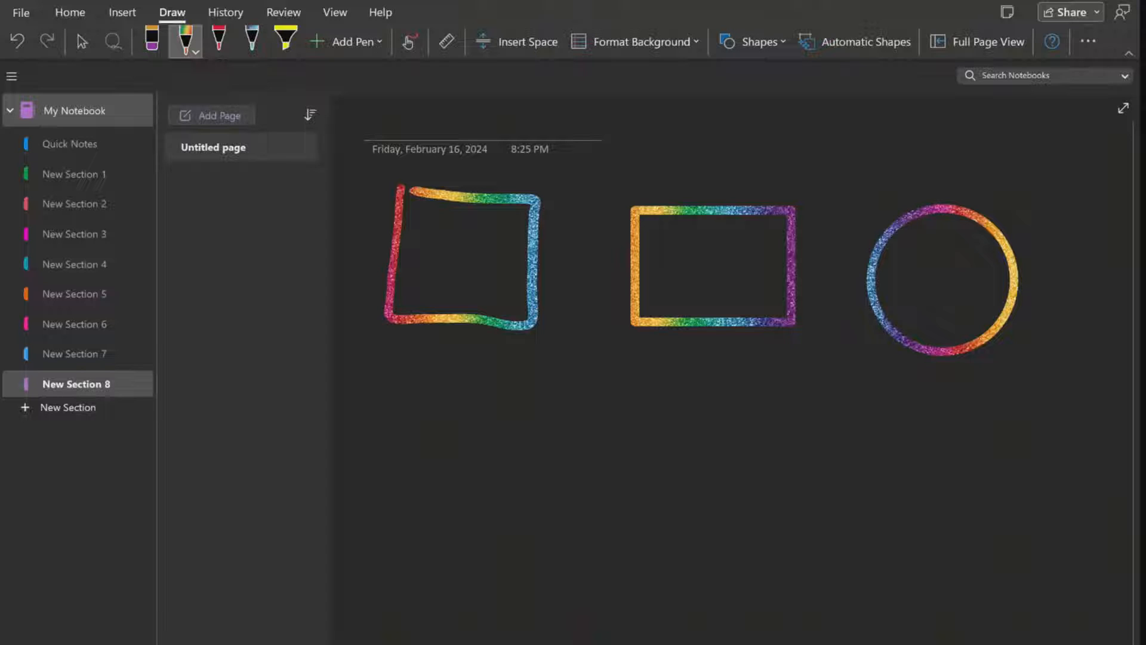
Step: Draw two short S-shaped rainbow curves below the rectangle and a large wavy outline below the circle
left_click_drag(573, 451, 656, 533)
mouse_move(713, 456)
left_mouse_down()
mouse_move(744, 440)
mouse_move(799, 528)
left_mouse_up()
mouse_move(888, 463)
left_mouse_down()
mouse_move(896, 430)
mouse_move(1039, 504)
mouse_move(863, 545)
mouse_move(890, 412)
left_mouse_up()
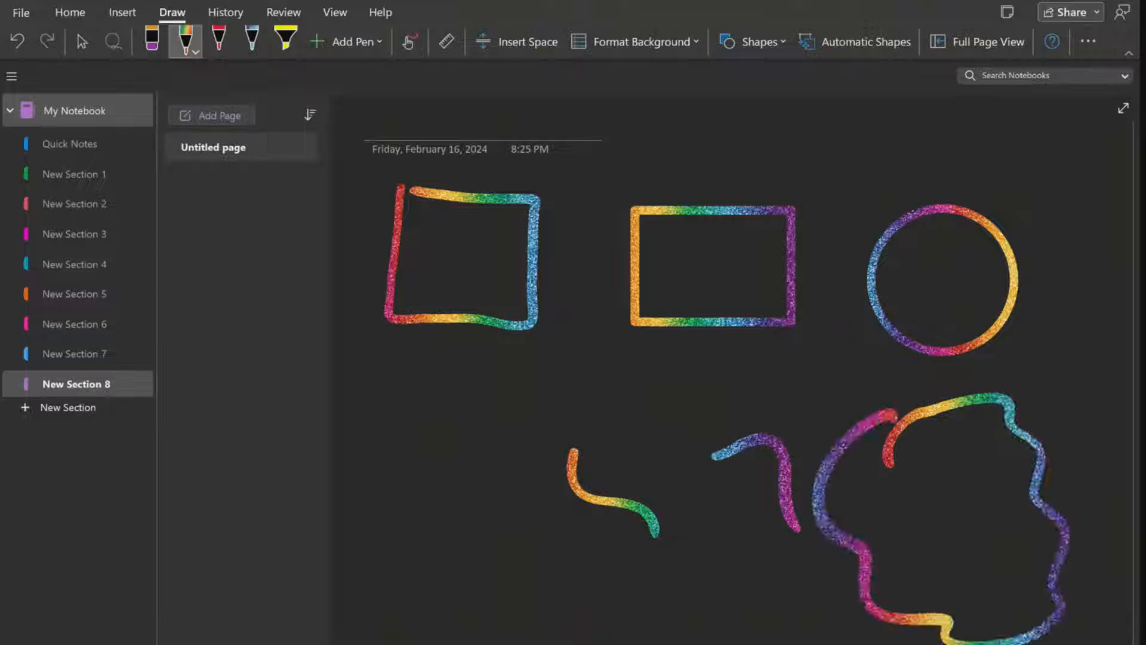
Step: Draw a broken cloud-like outline from separate curved rainbow strokes below the open four-sided shape
left_click_drag(495, 504, 406, 551)
left_click_drag(391, 590, 392, 612)
left_click_drag(421, 577, 406, 643)
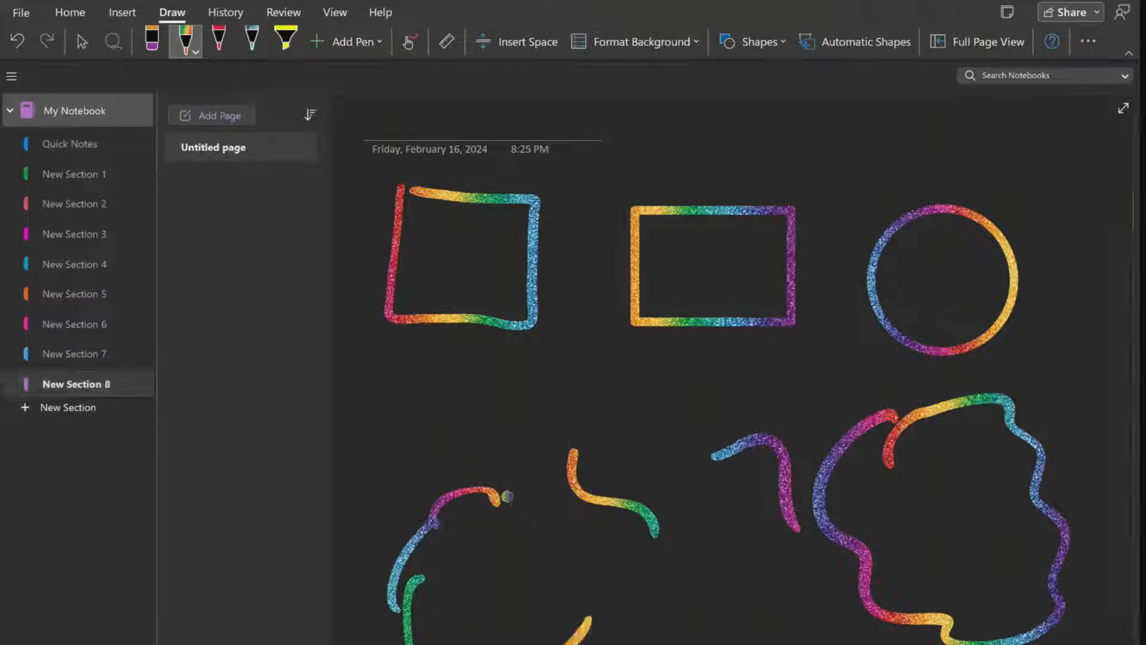
left_click_drag(505, 498, 576, 514)
left_click_drag(580, 529, 642, 644)
left_click_drag(589, 618, 567, 644)
Step: Draw a looping cloud-like rainbow figure just below the rectangle and a small triangle above the circle
left_click_drag(662, 394, 695, 374)
mouse_move(669, 422)
left_mouse_down()
mouse_move(783, 335)
mouse_move(732, 460)
mouse_move(604, 397)
mouse_move(672, 365)
left_mouse_up()
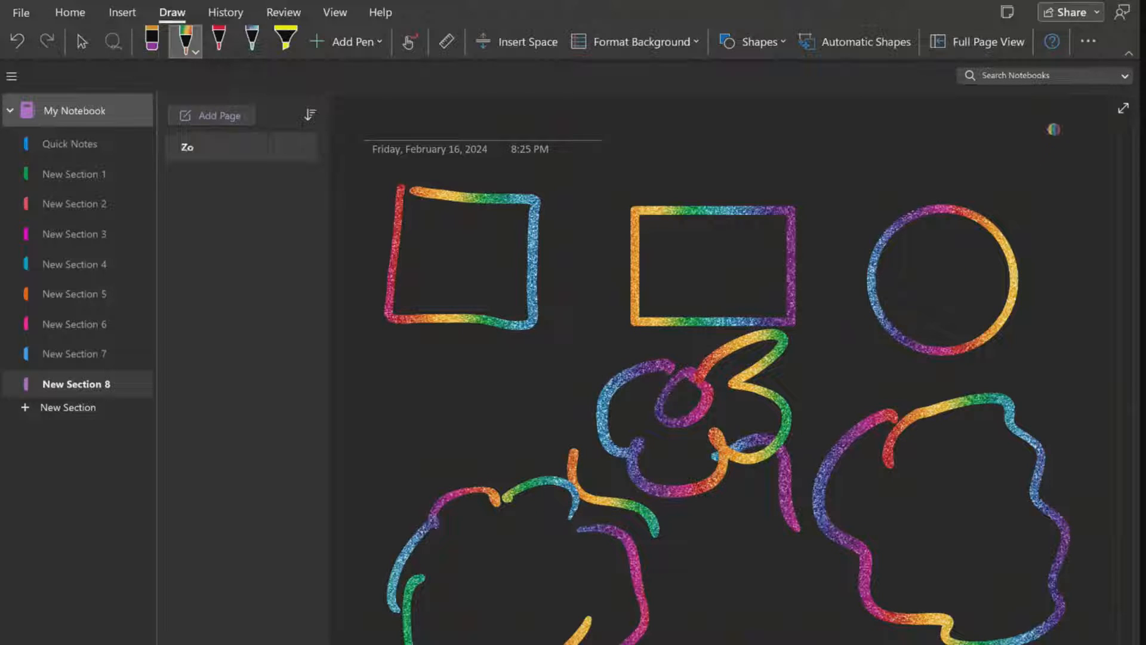
mouse_move(1054, 130)
left_mouse_down()
mouse_move(1025, 191)
mouse_move(1082, 196)
mouse_move(1063, 146)
left_mouse_up()
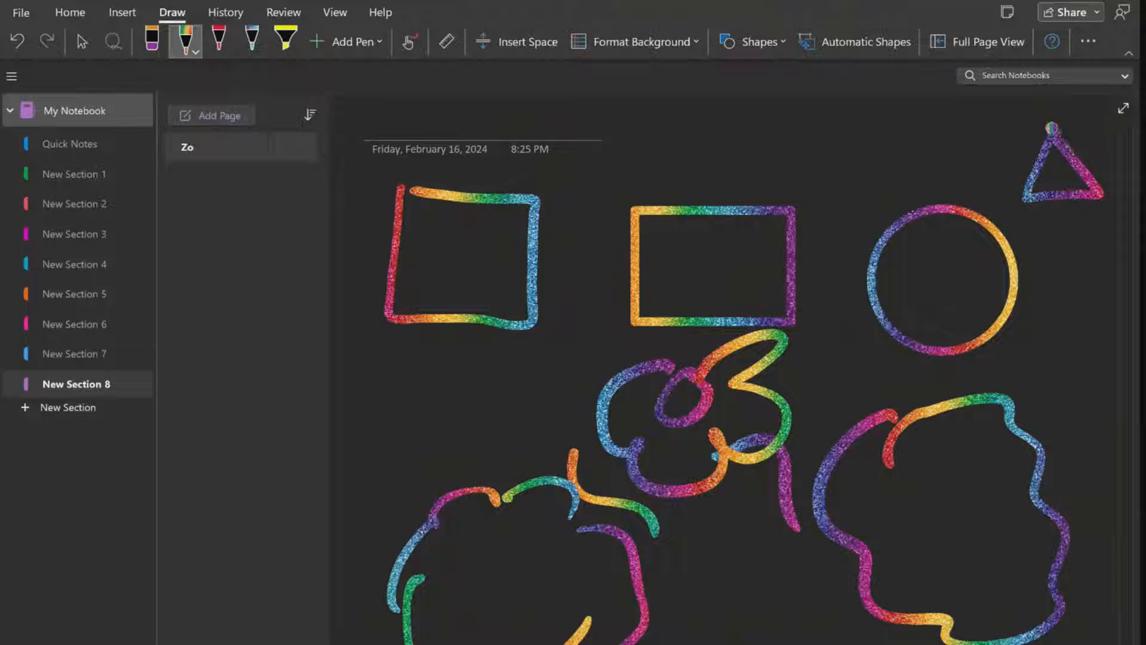